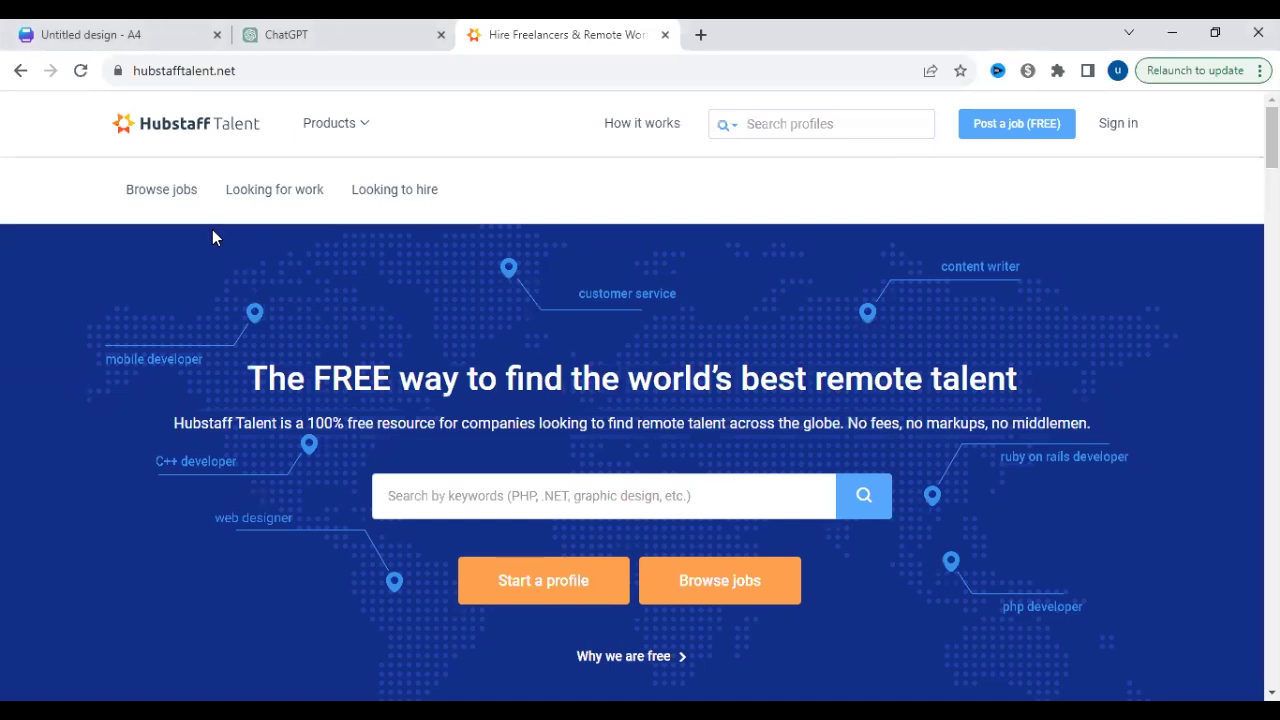
drag(284, 74, 257, 82)
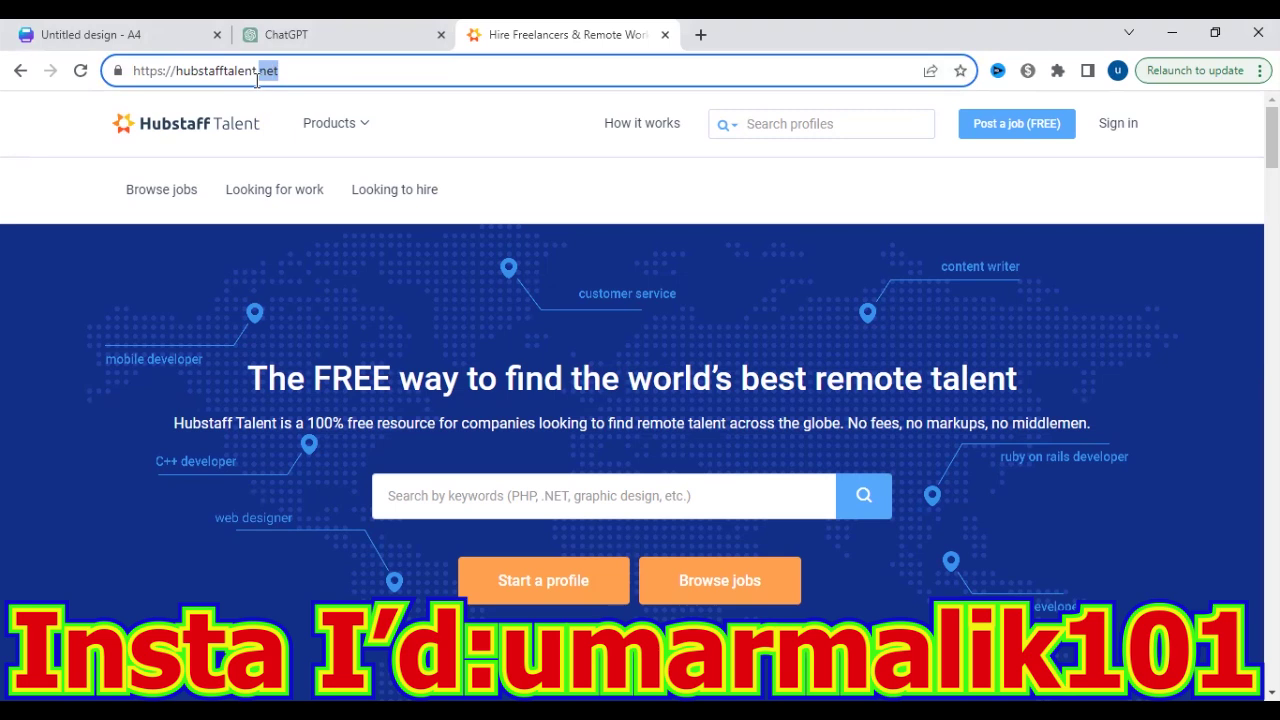
drag(389, 71, 105, 75)
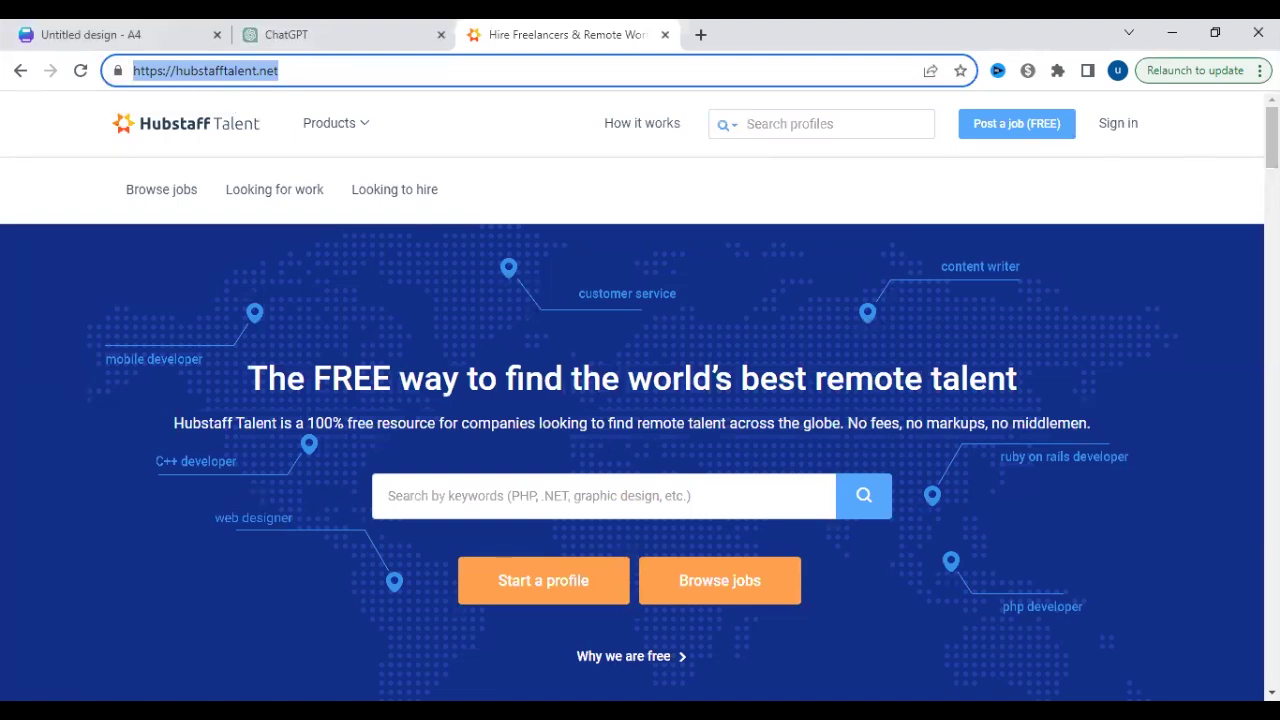
click(1271, 135)
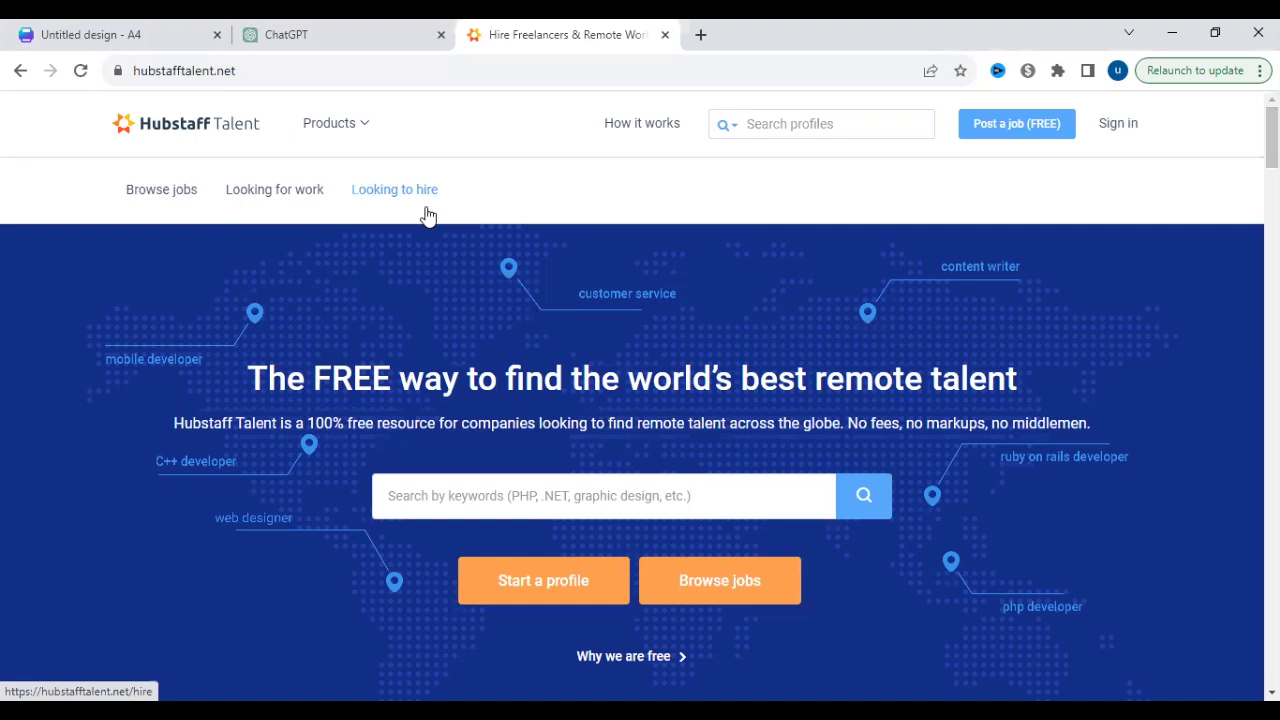
drag(1271, 135, 1271, 351)
scroll(502, 434, up, 3)
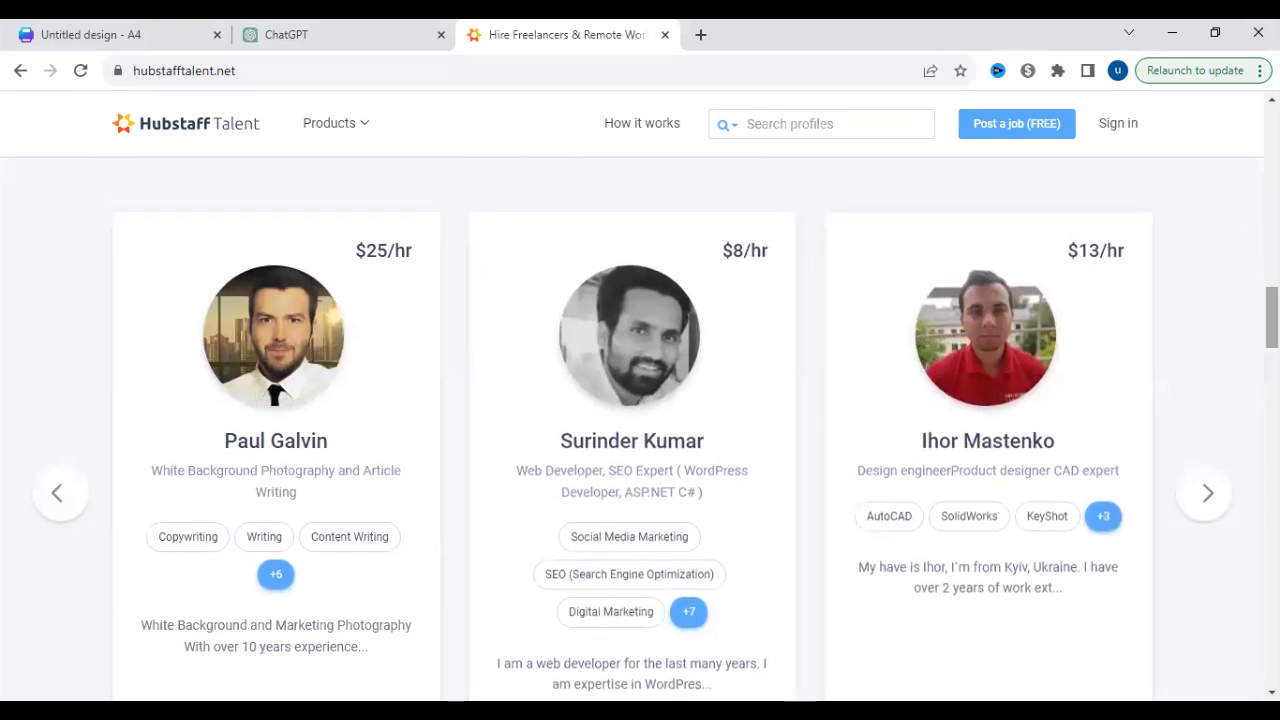
drag(1271, 317, 1271, 135)
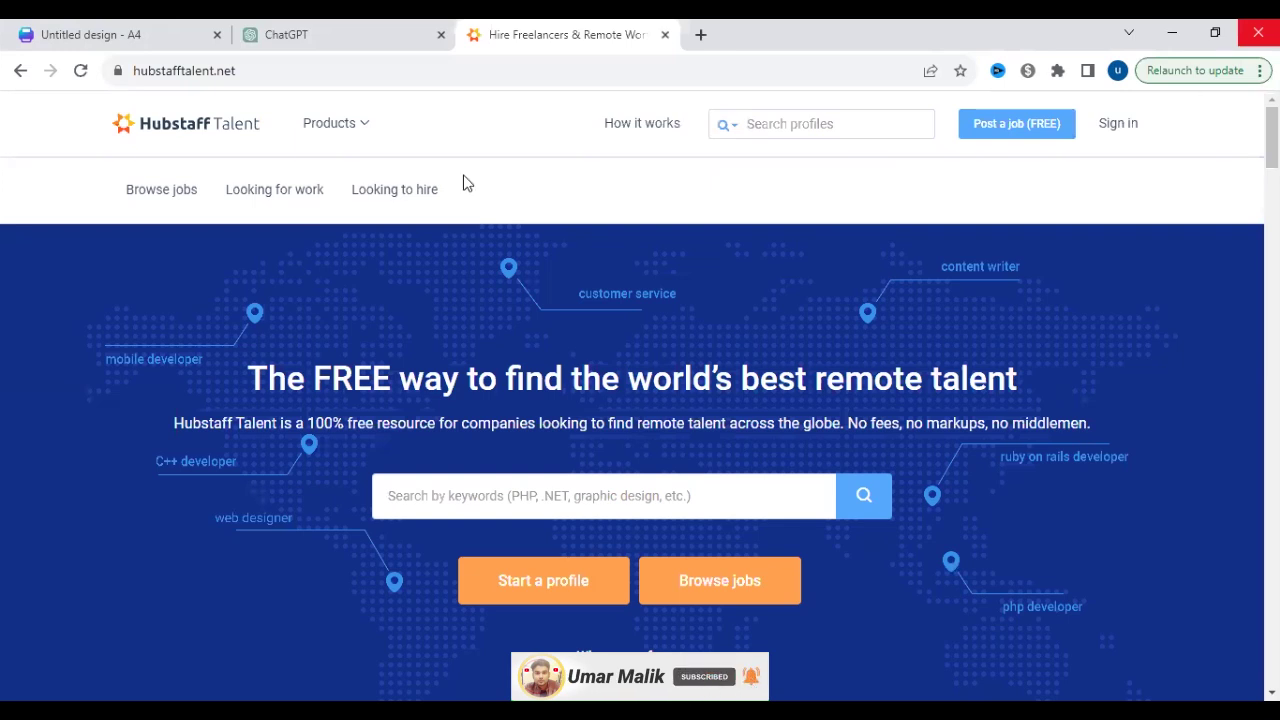
- Search freelancer profiles for 'data entry' using the suggested keyword
click(525, 508)
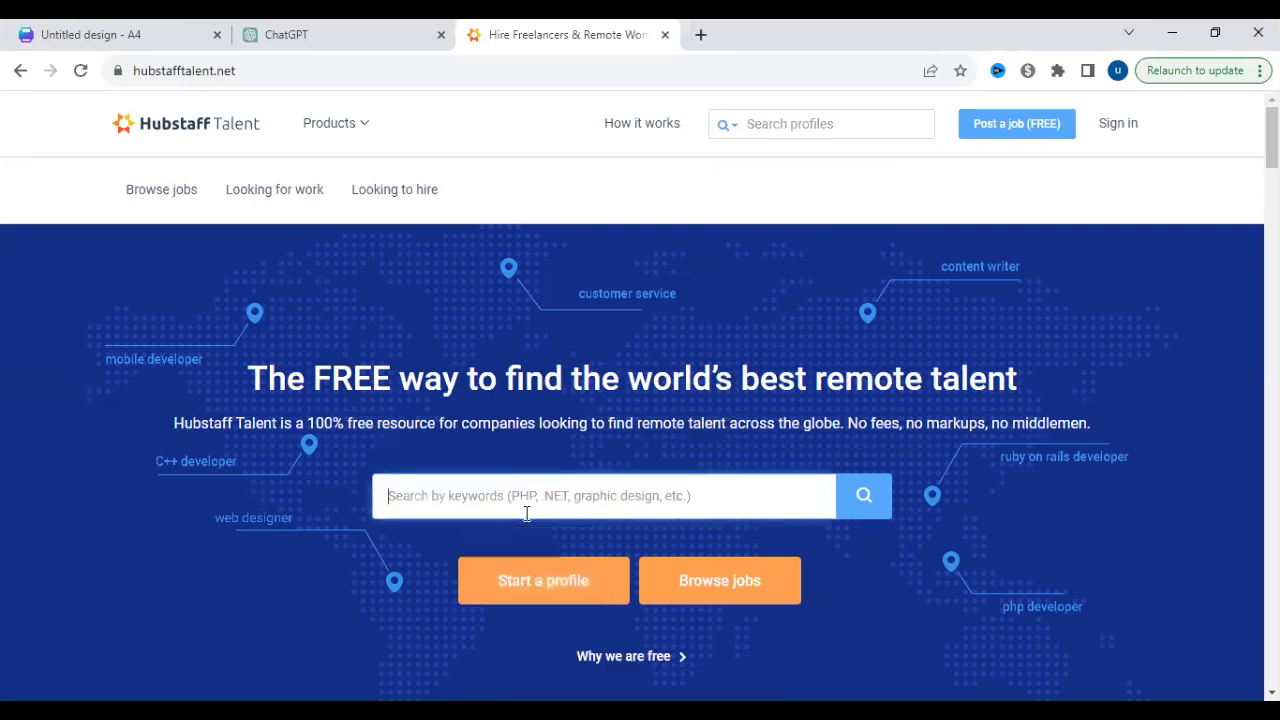
text(data entry)
click(523, 548)
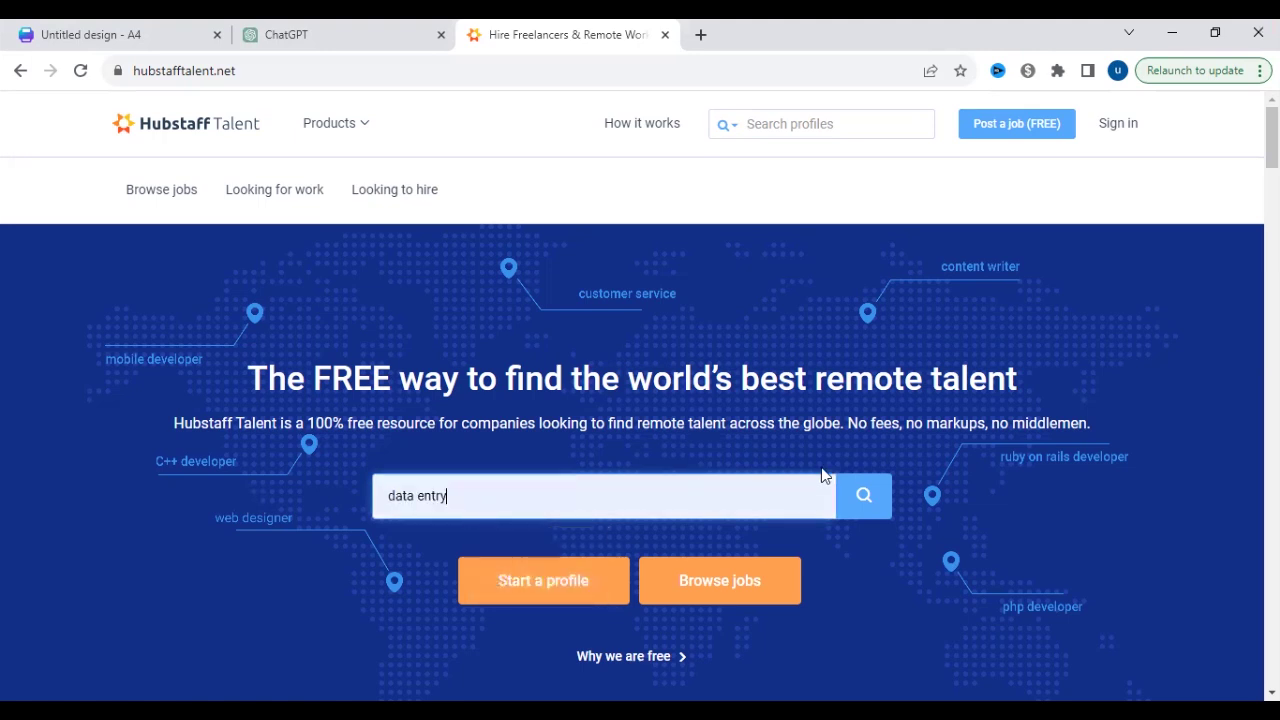
click(858, 500)
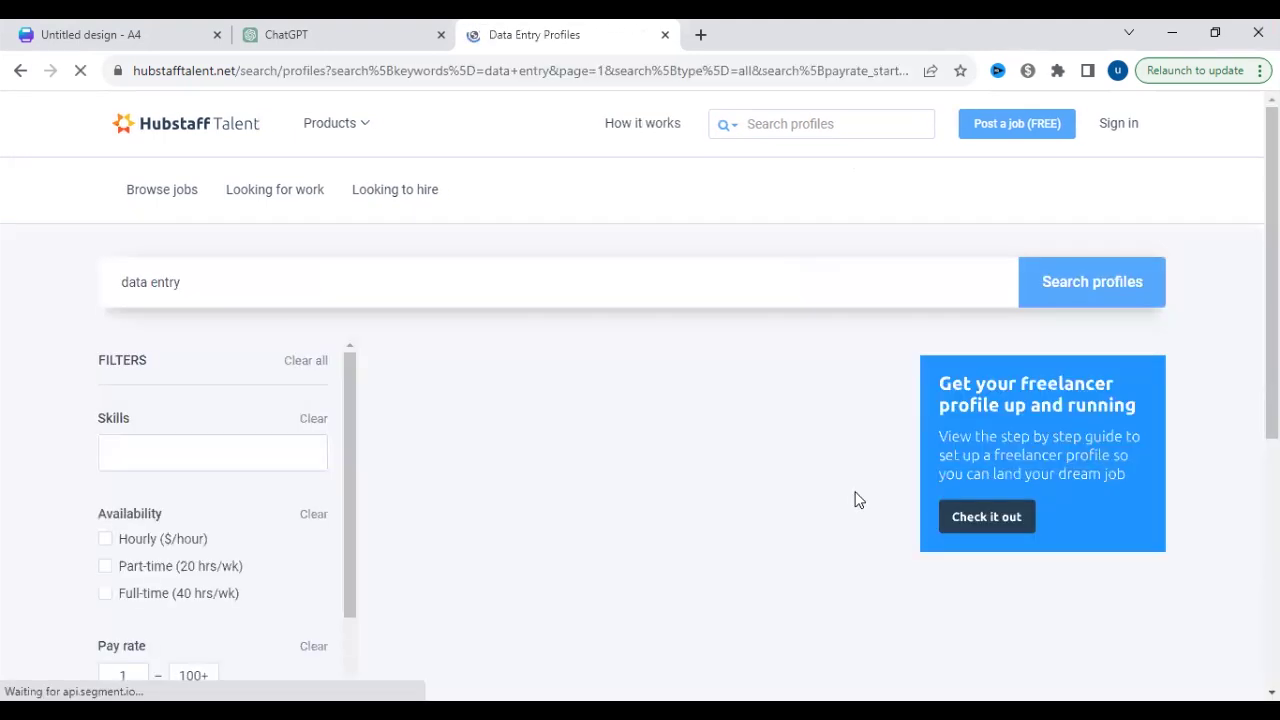
- On the find-work page, search remote jobs for 'data entry'
click(300, 197)
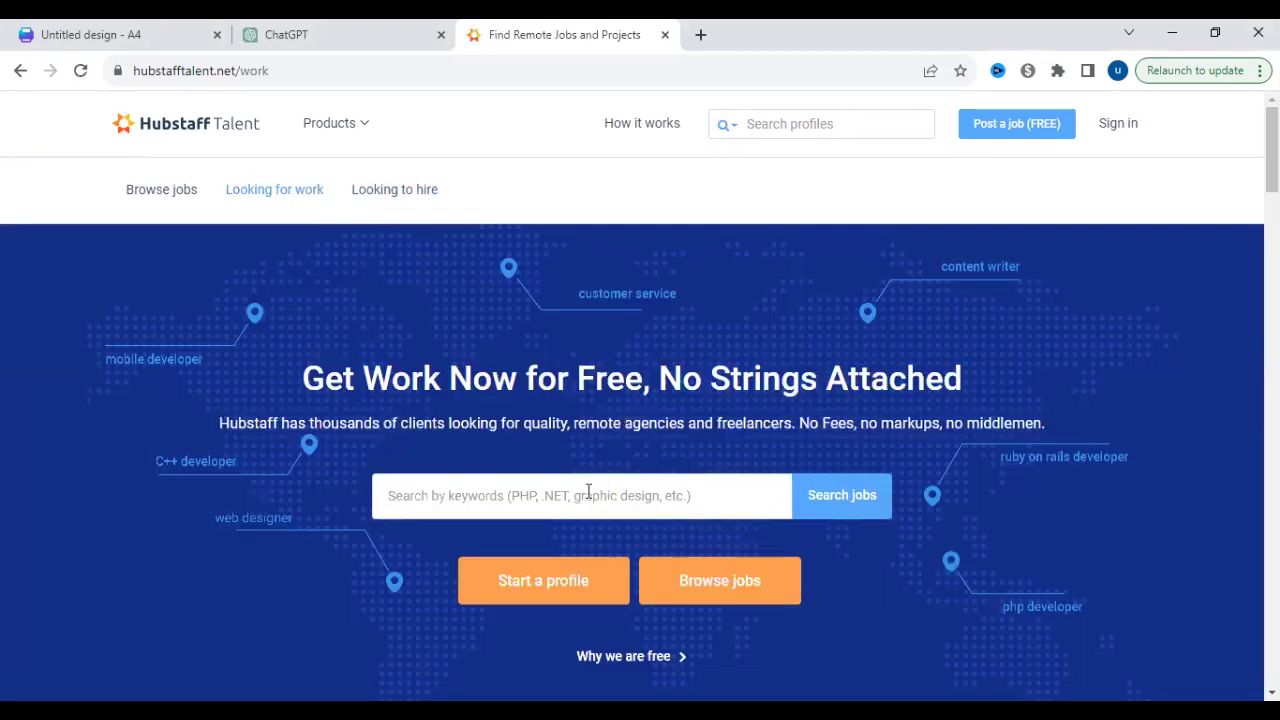
click(586, 494)
click(540, 551)
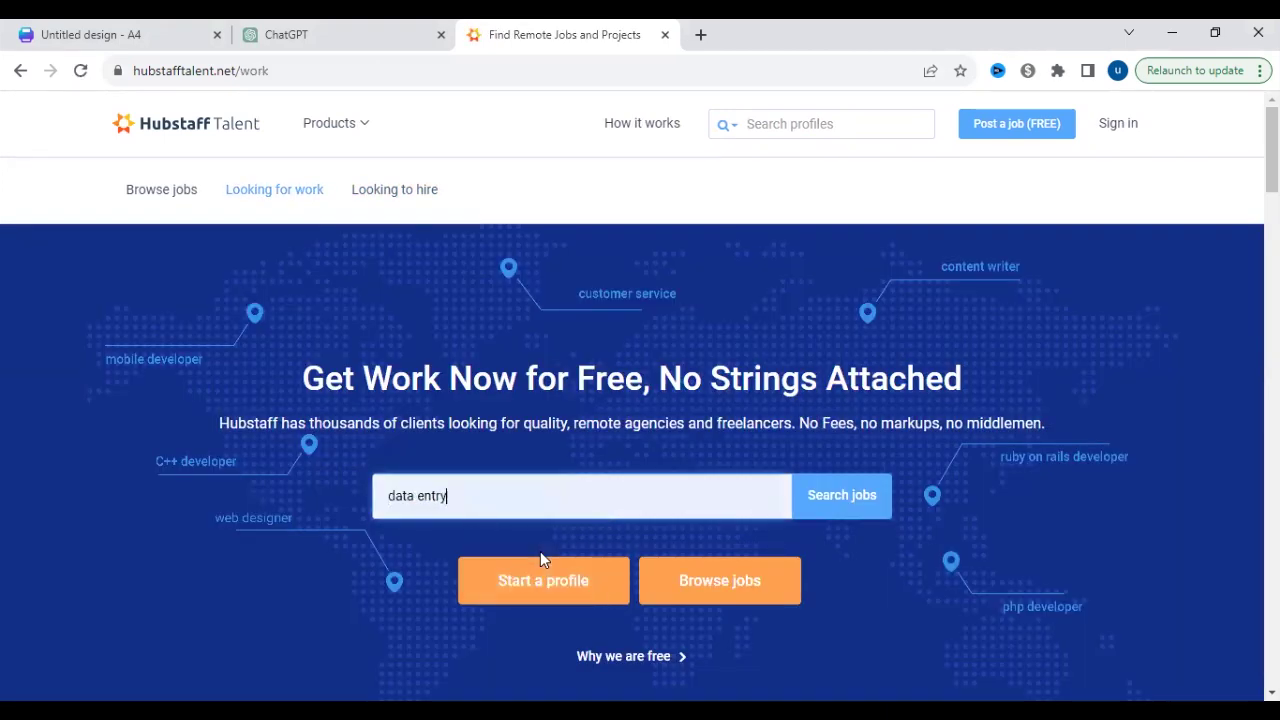
click(851, 502)
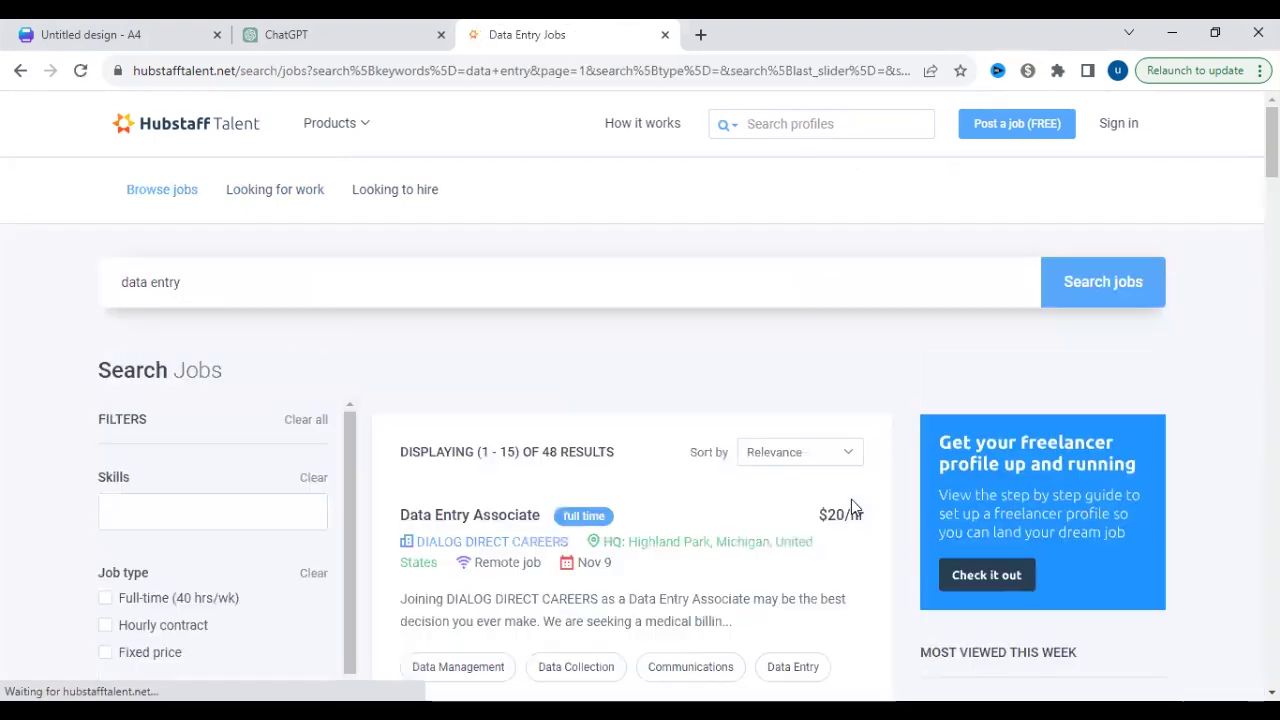
drag(1272, 142, 1272, 149)
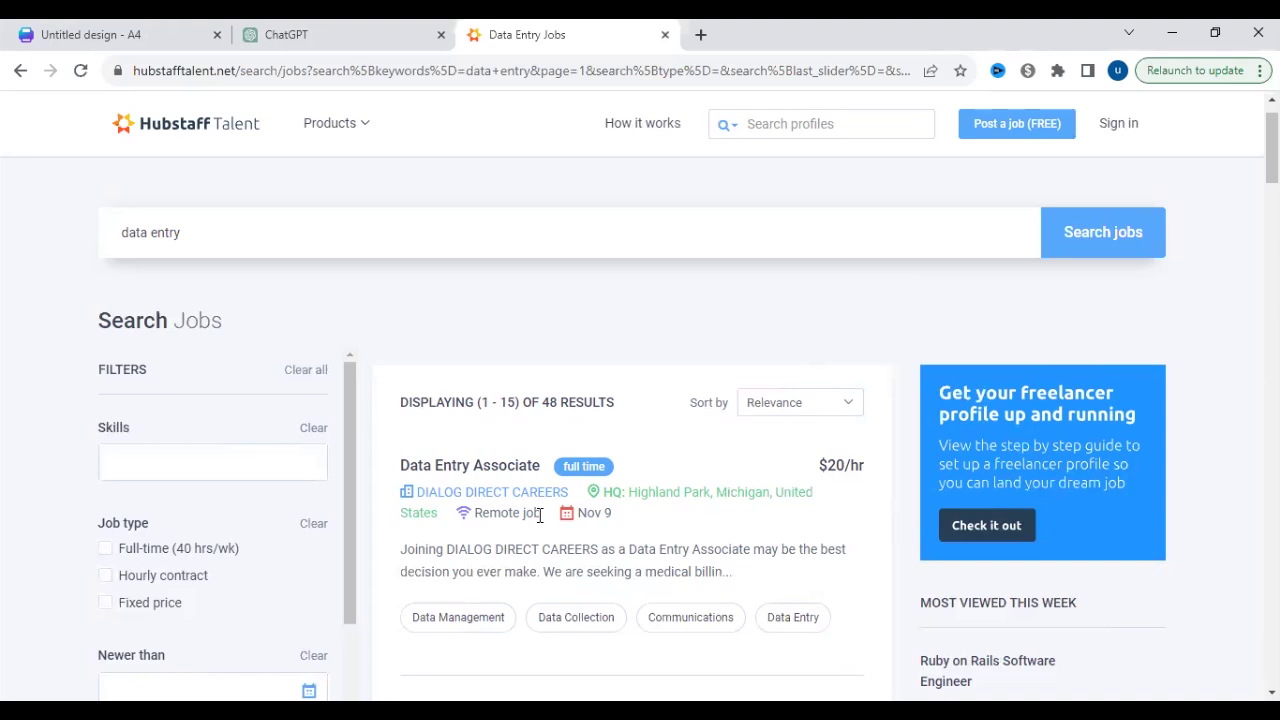
scroll(540, 515, down, 4)
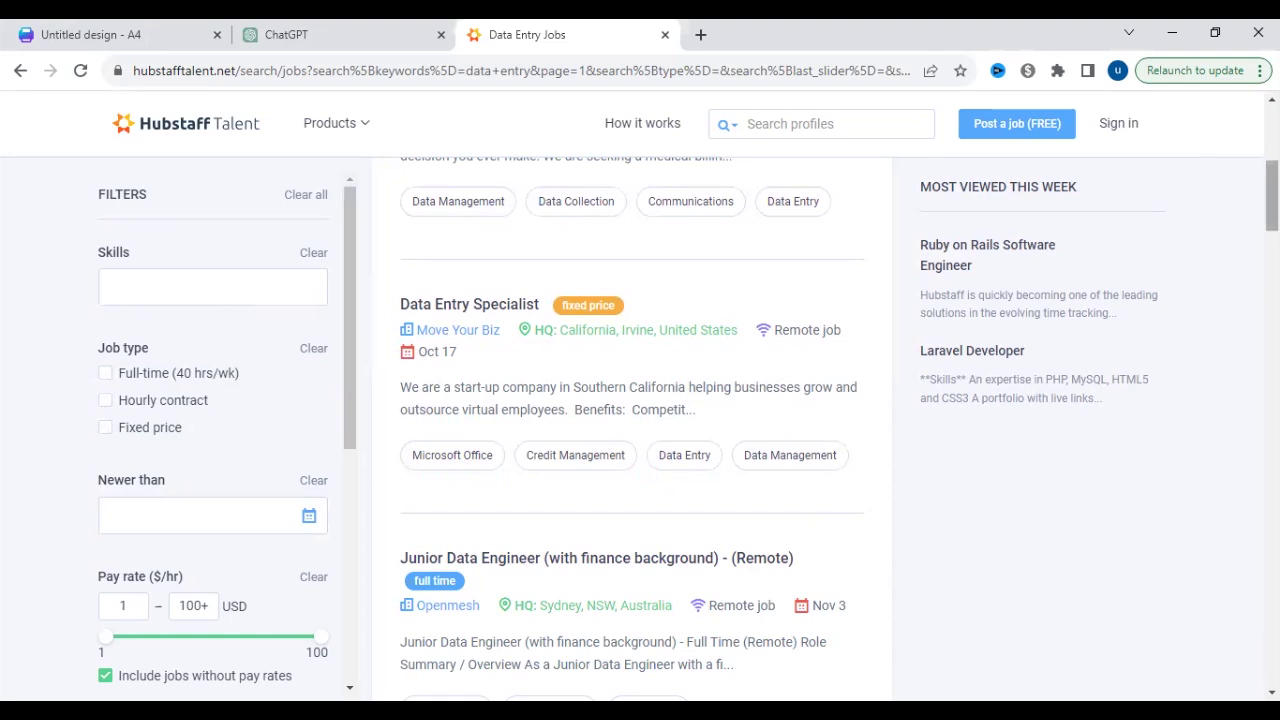
scroll(1272, 200, down, 3)
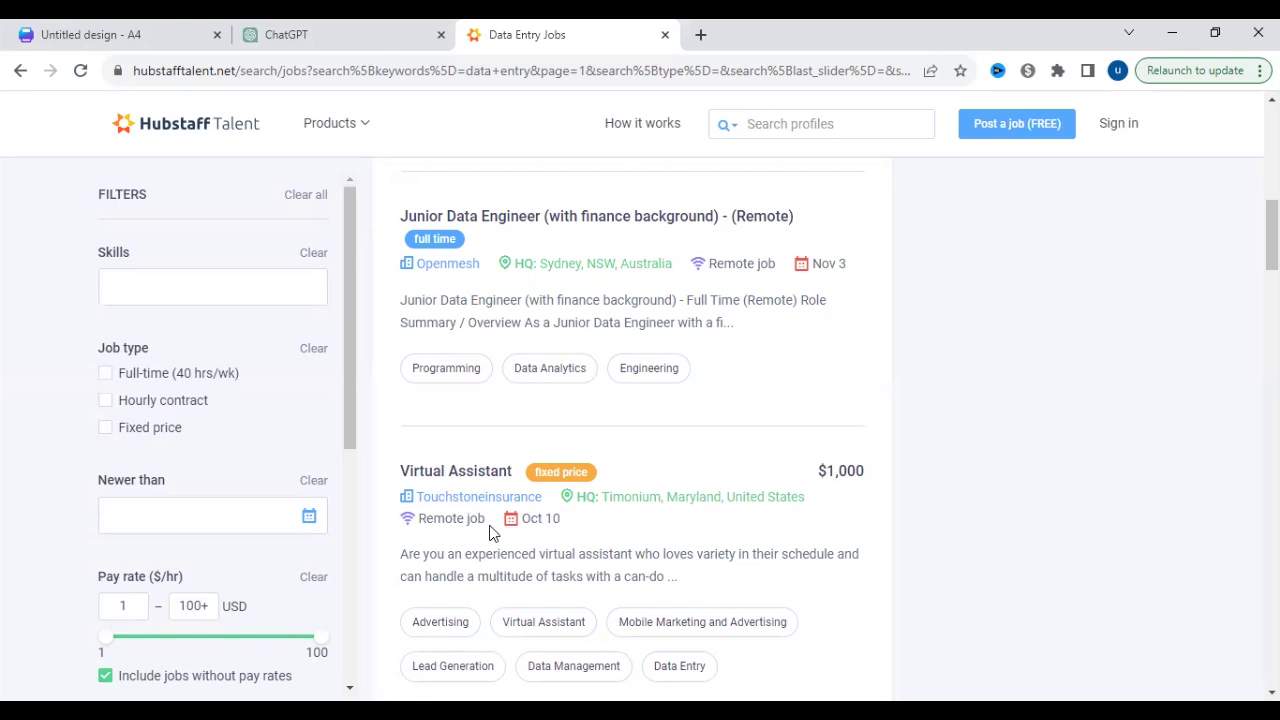
drag(1272, 235, 1272, 291)
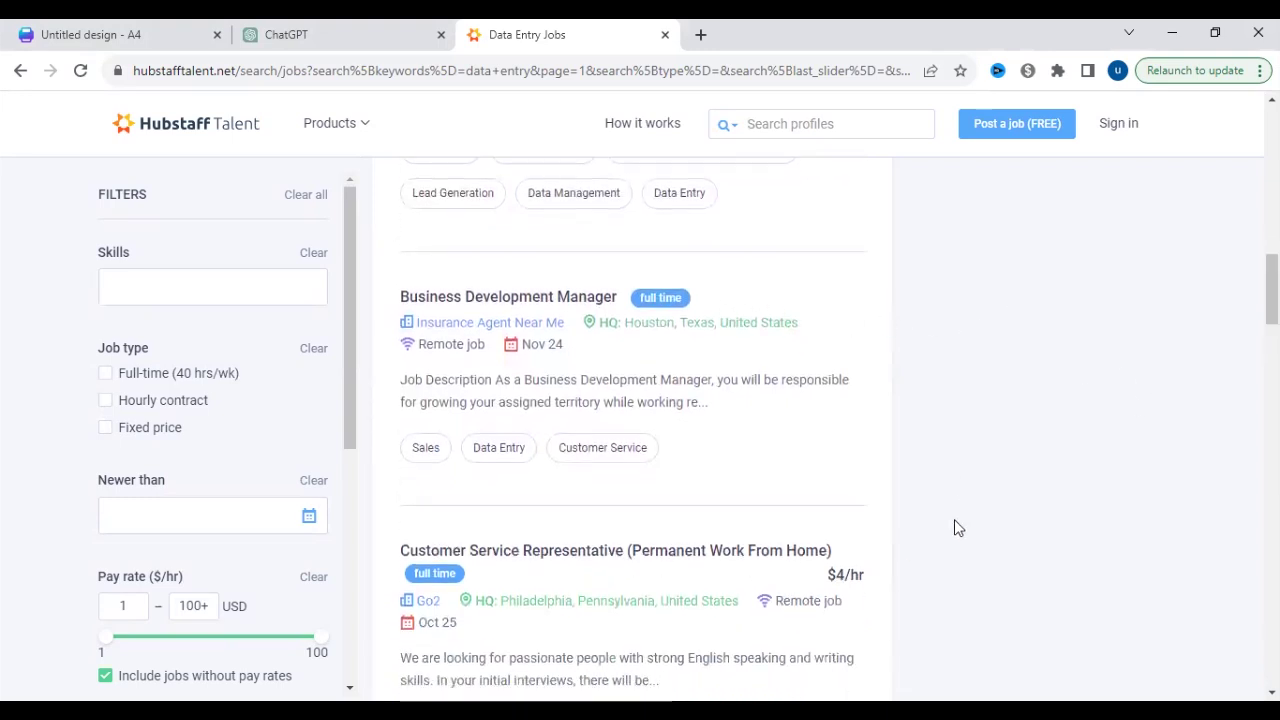
scroll(1234, 403, down, 3)
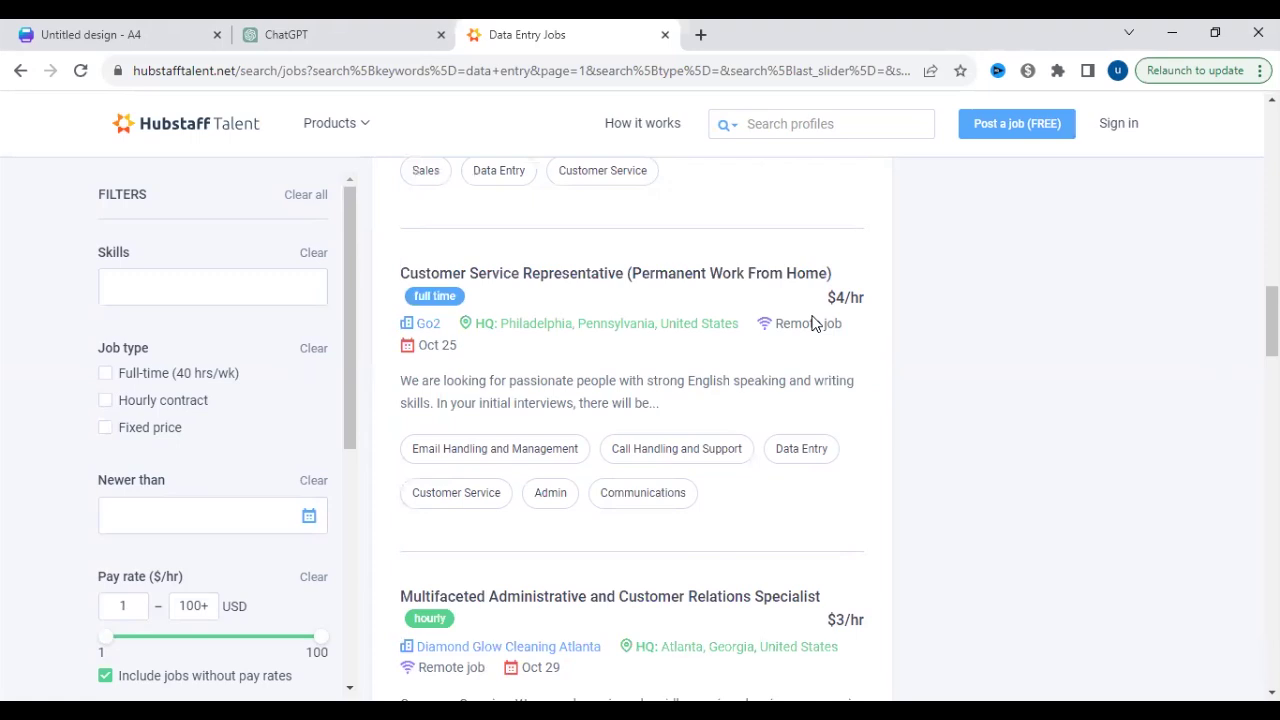
scroll(1146, 366, down, 10)
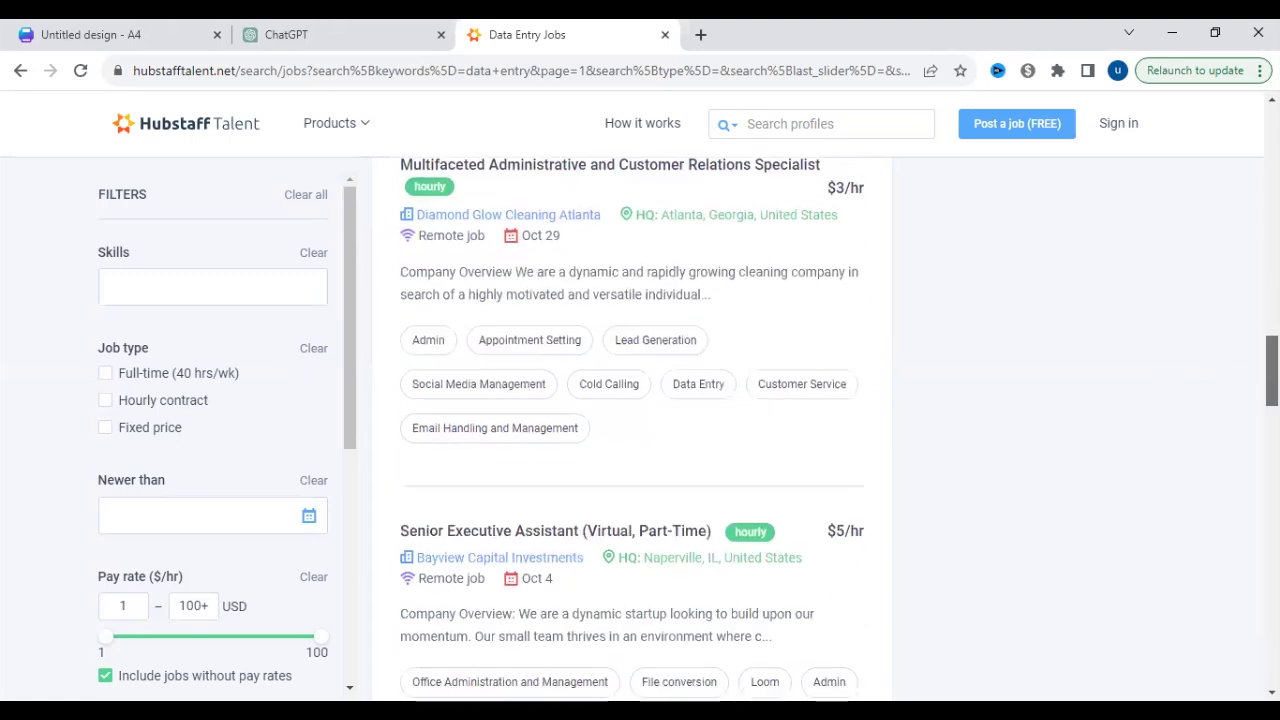
scroll(652, 566, down, 2)
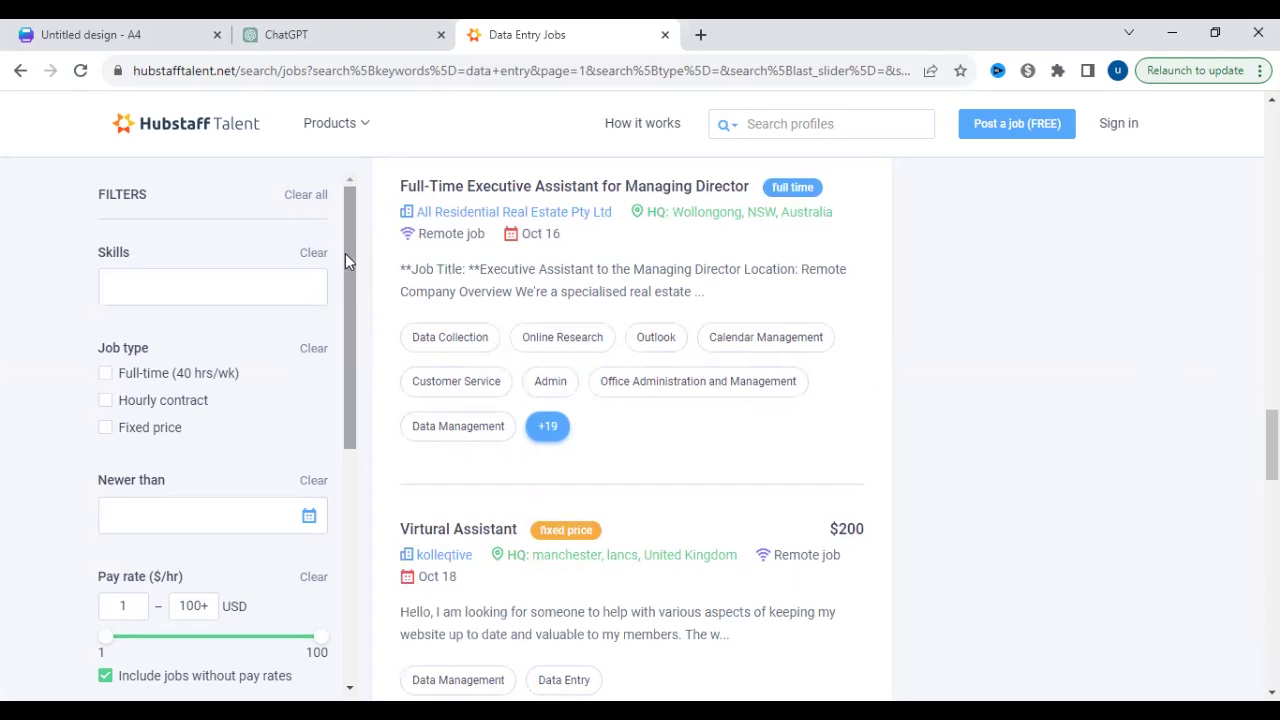
scroll(640, 430, down, 9)
scroll(640, 430, up, 4)
scroll(640, 430, up, 4)
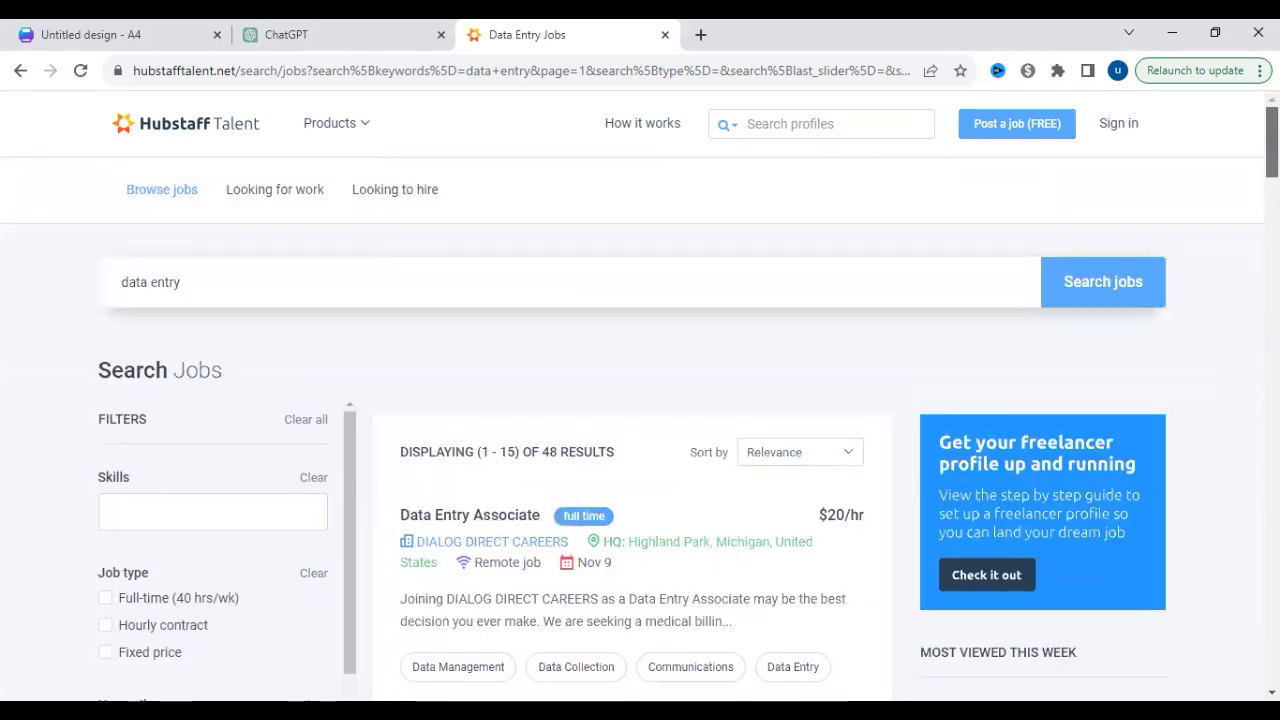
scroll(640, 430, down, 5)
scroll(518, 312, up, 3)
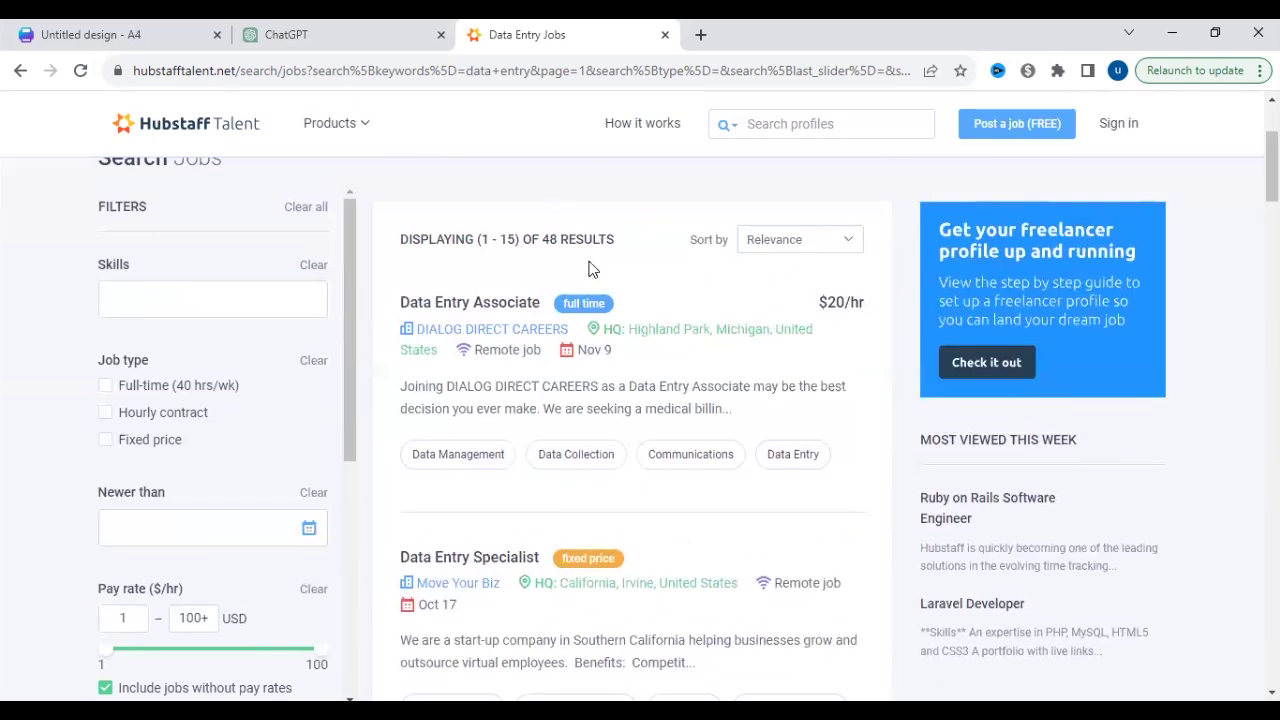
- Open and read the Data Entry Associate posting, then go back to the 48 results
click(518, 308)
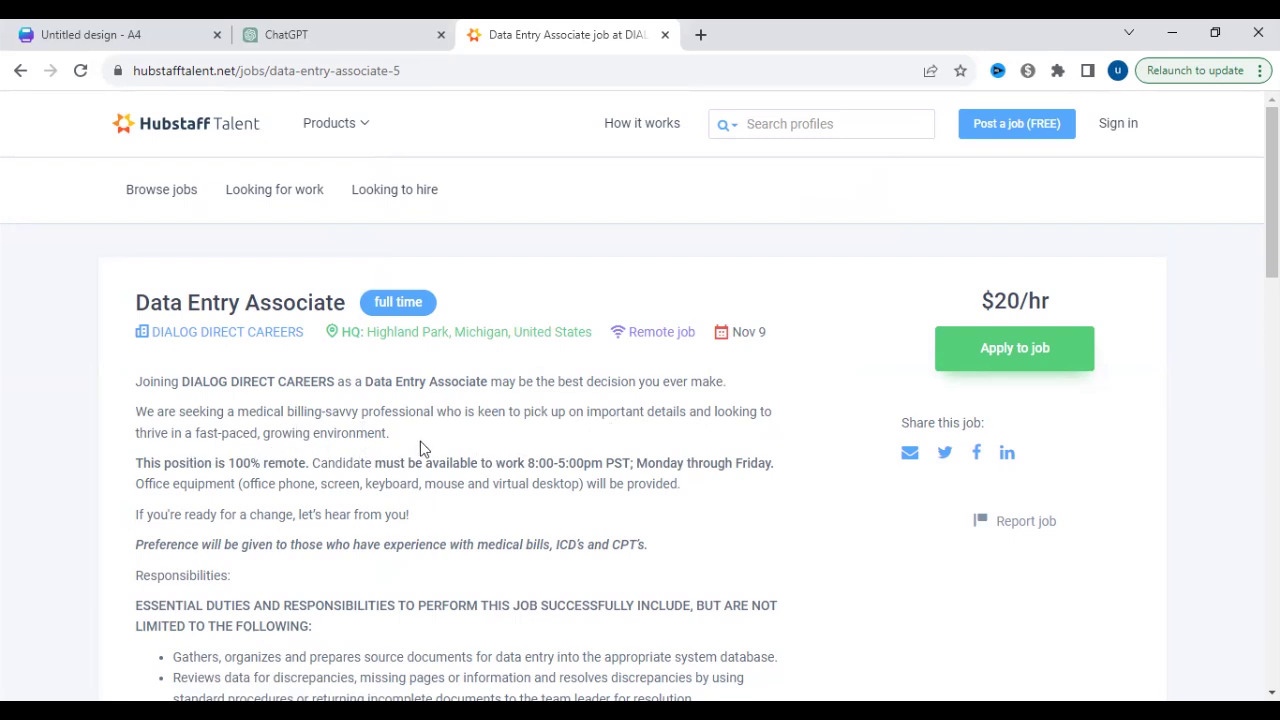
scroll(480, 520, down, 10)
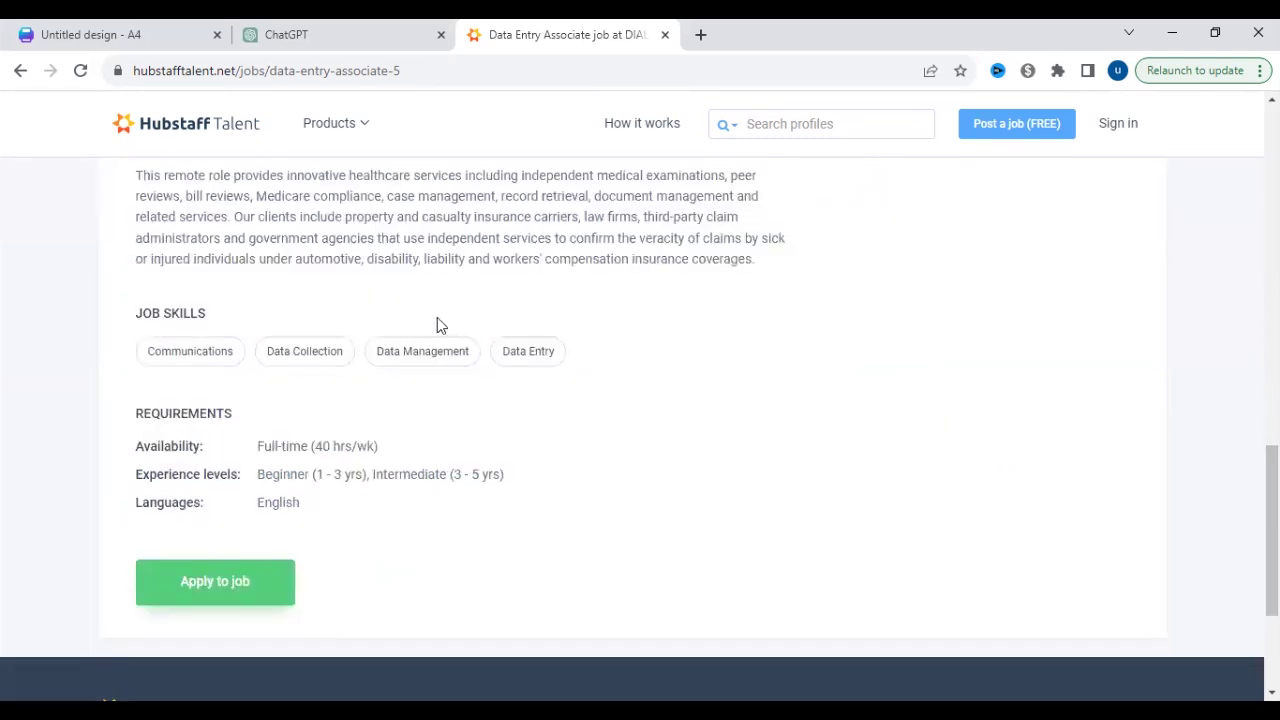
scroll(640, 430, up, 10)
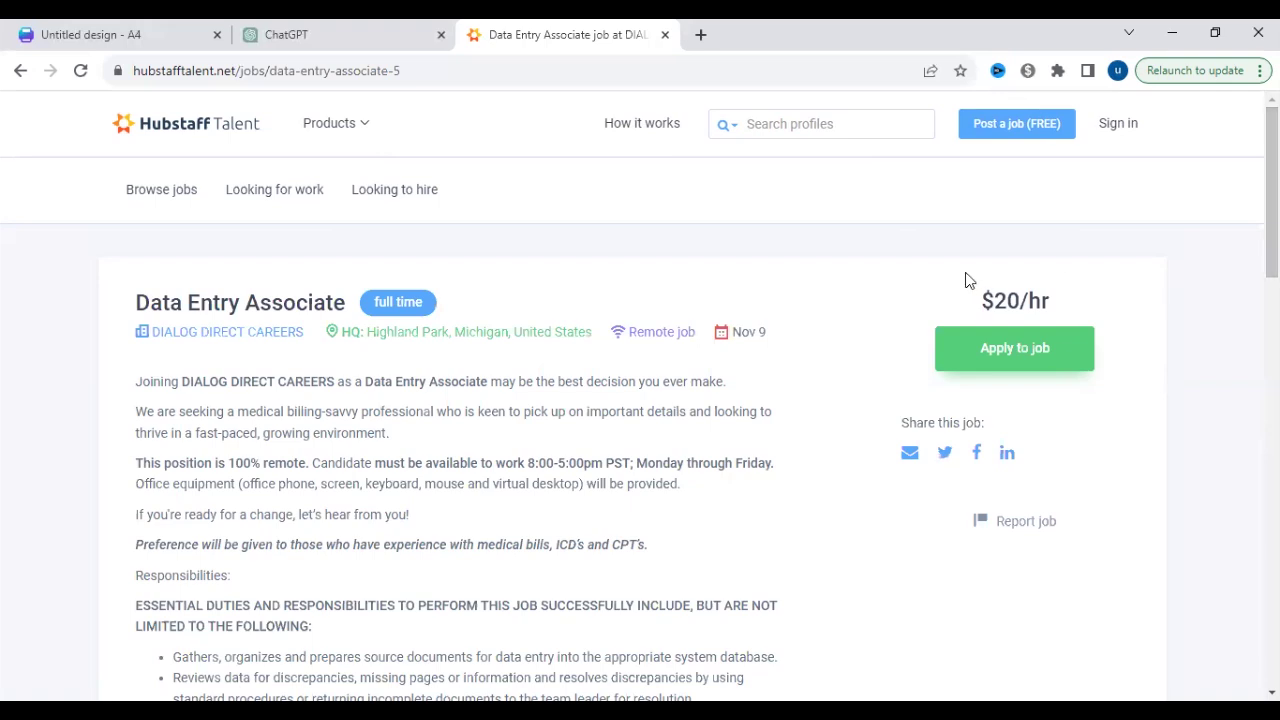
drag(1272, 190, 1272, 525)
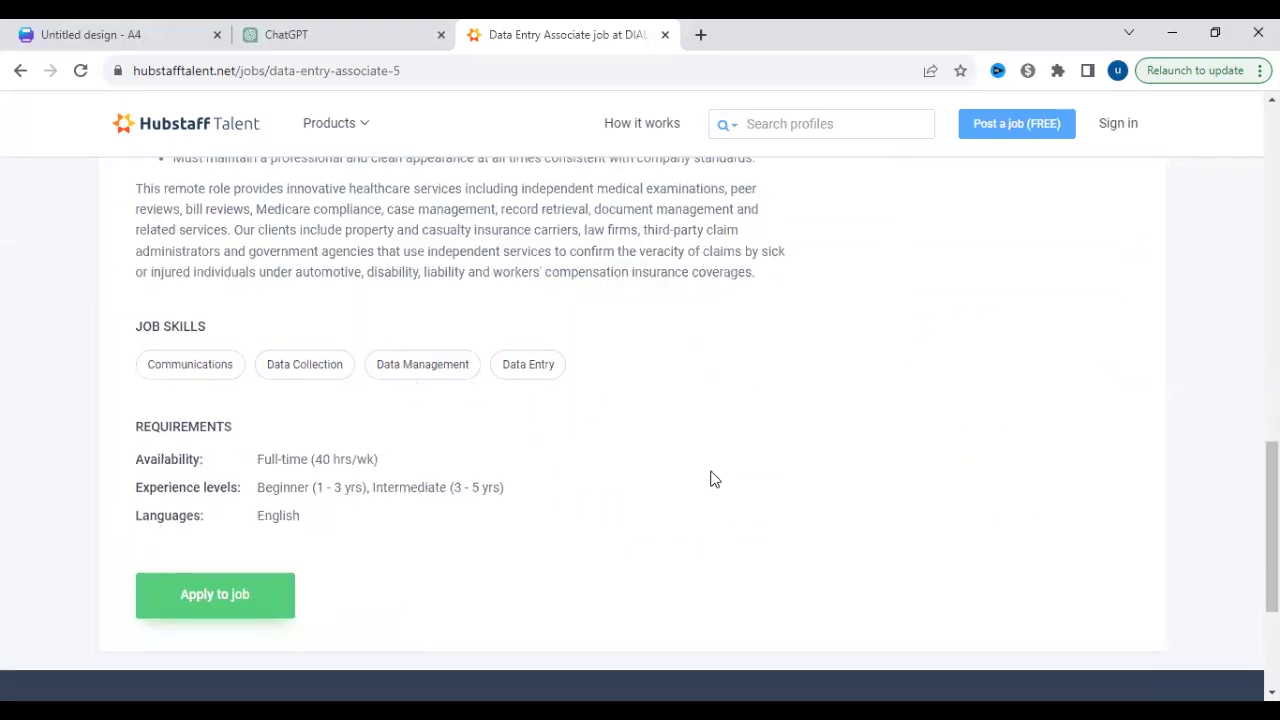
drag(1272, 525, 1272, 468)
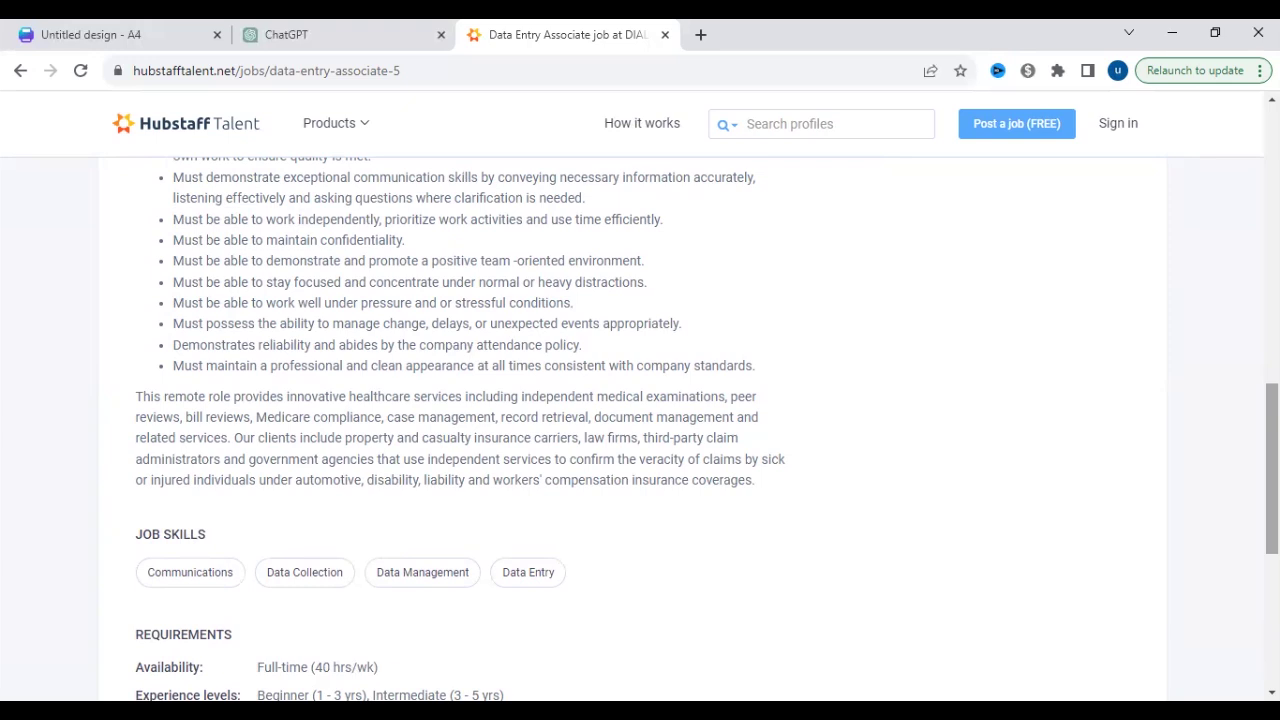
click(20, 70)
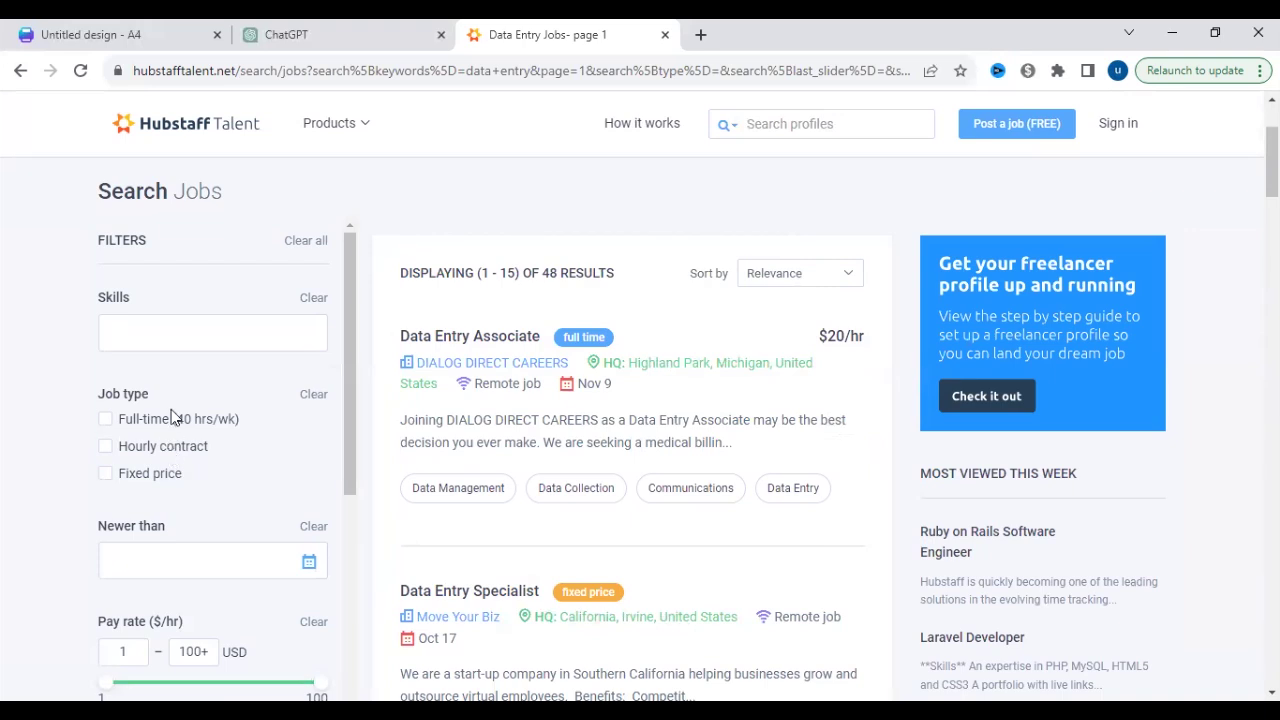
- Filter the job results by the Data Entry skill
click(190, 337)
text(d)
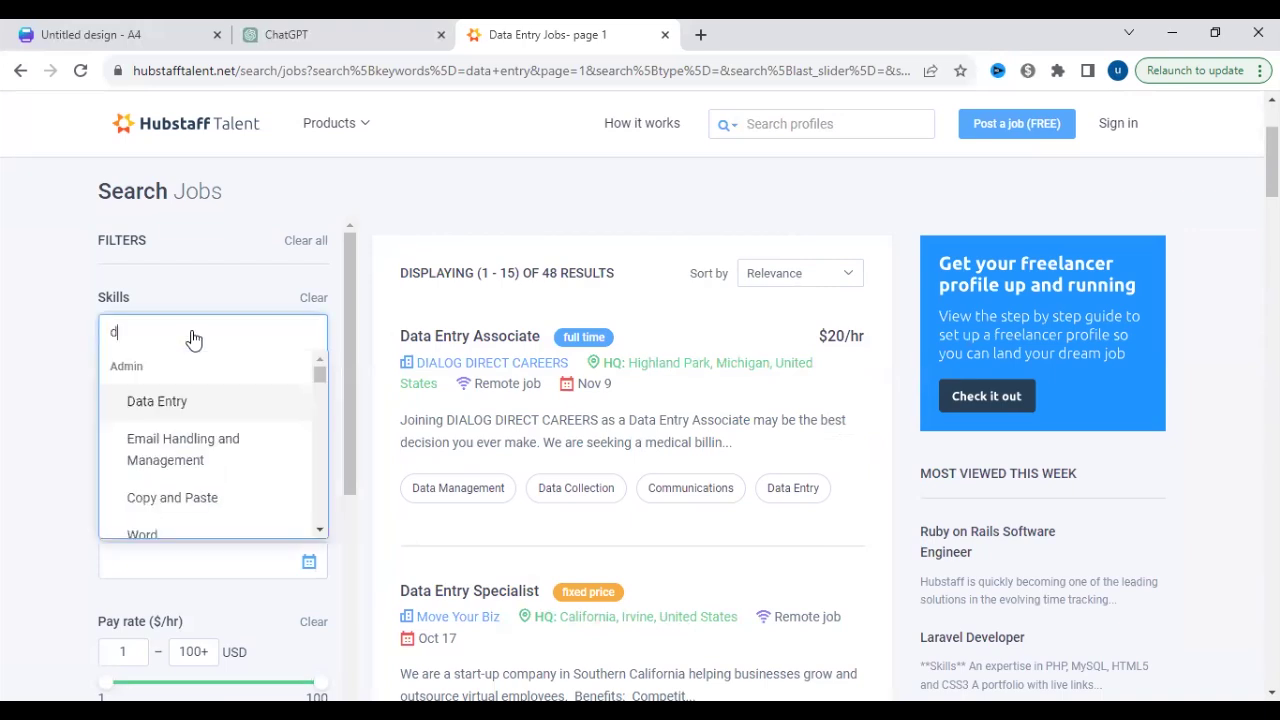
text(at)
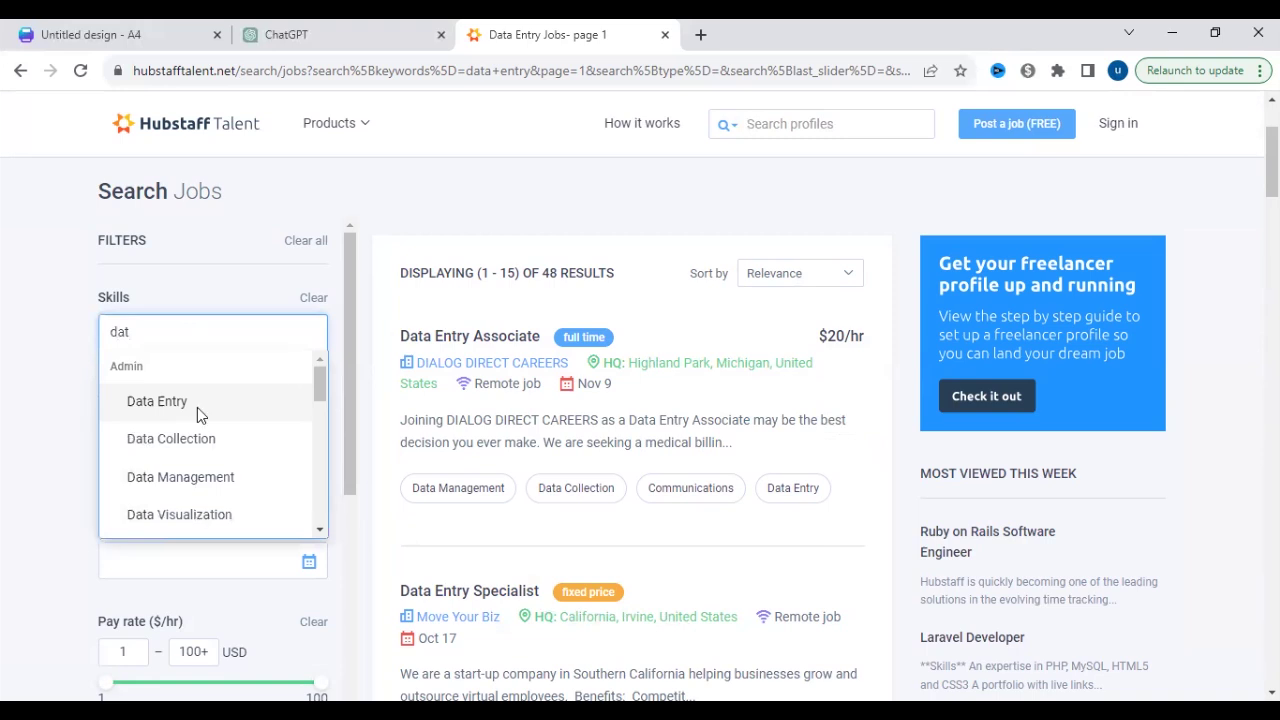
click(197, 407)
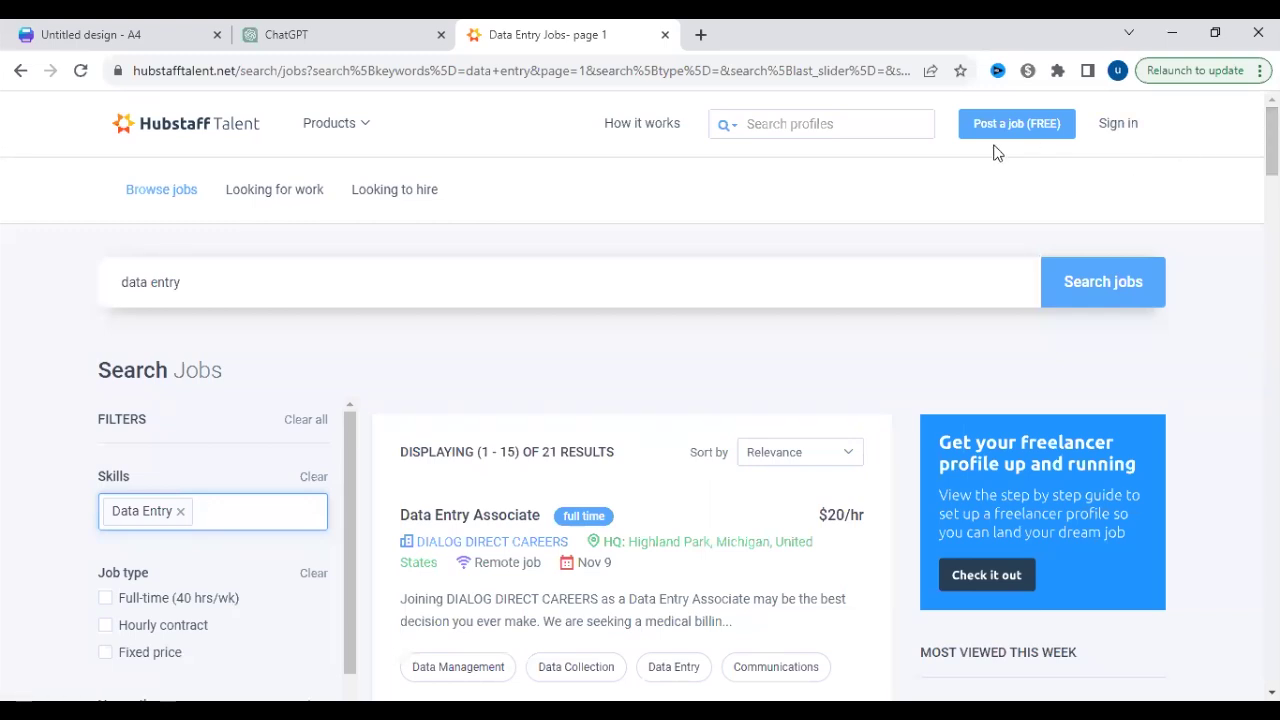
- Dismiss the maintenance notice, enter the new account's full name and details, and sign up
click(1103, 135)
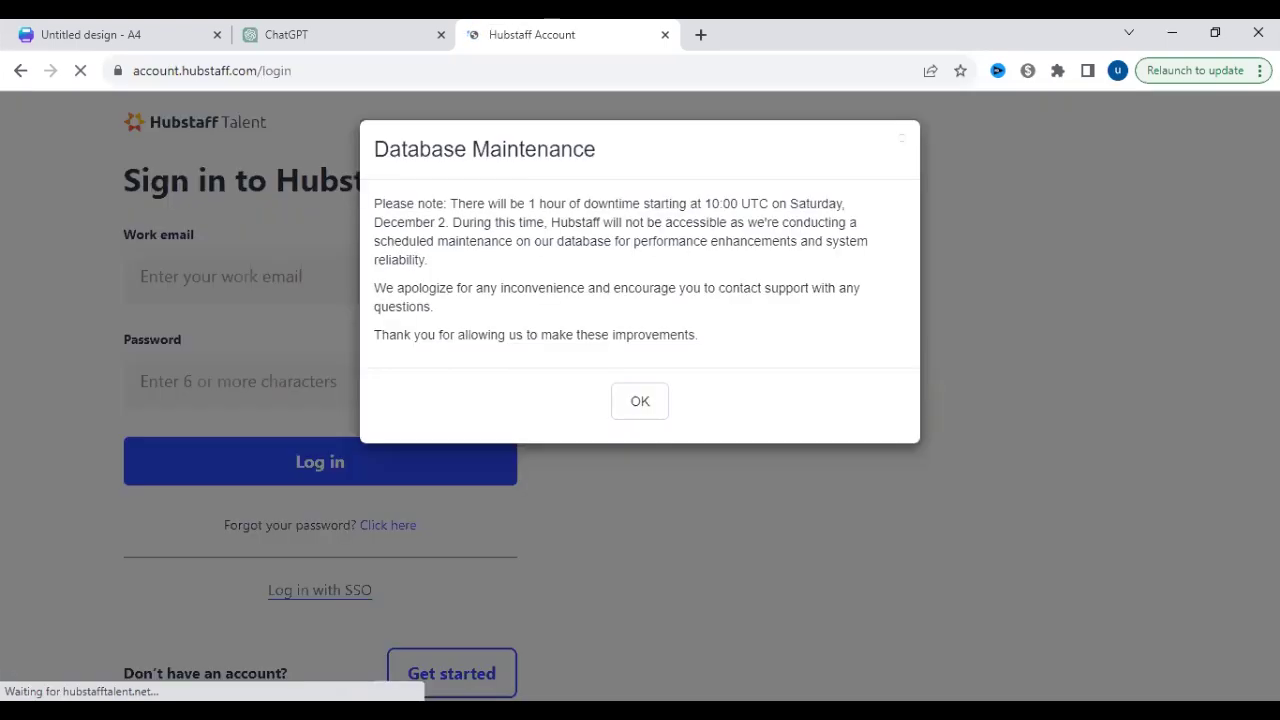
click(315, 657)
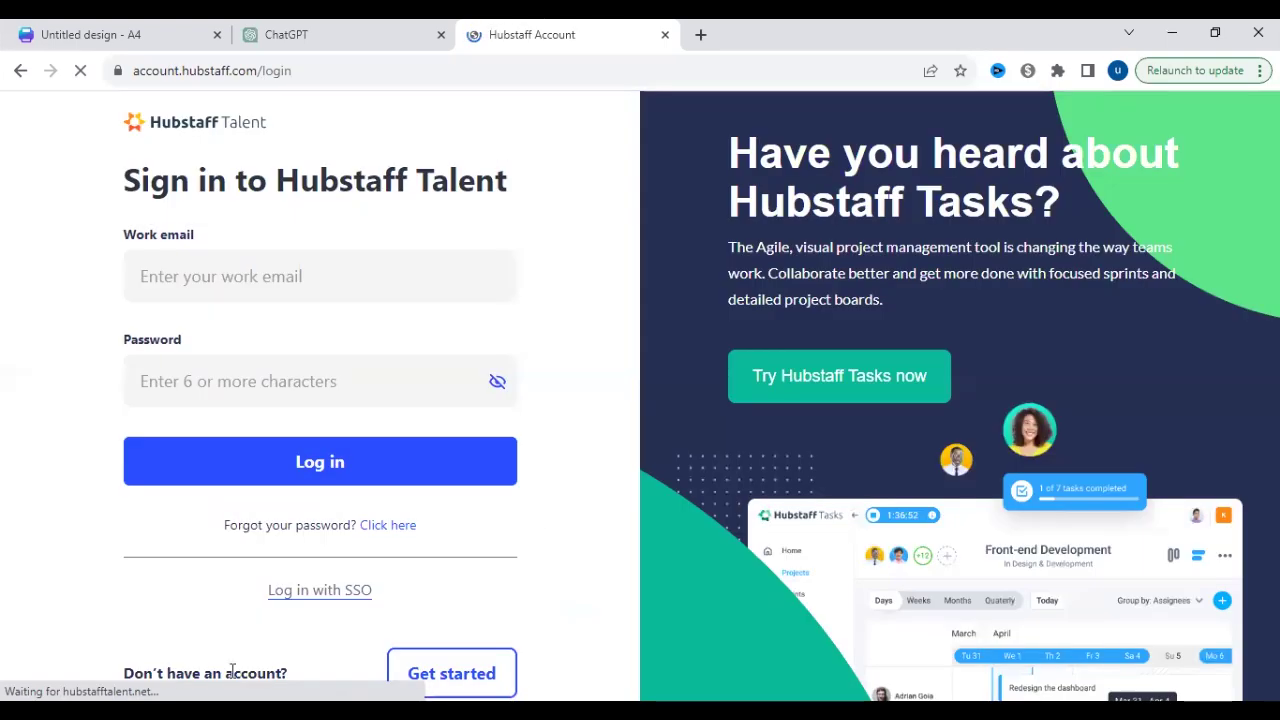
click(451, 673)
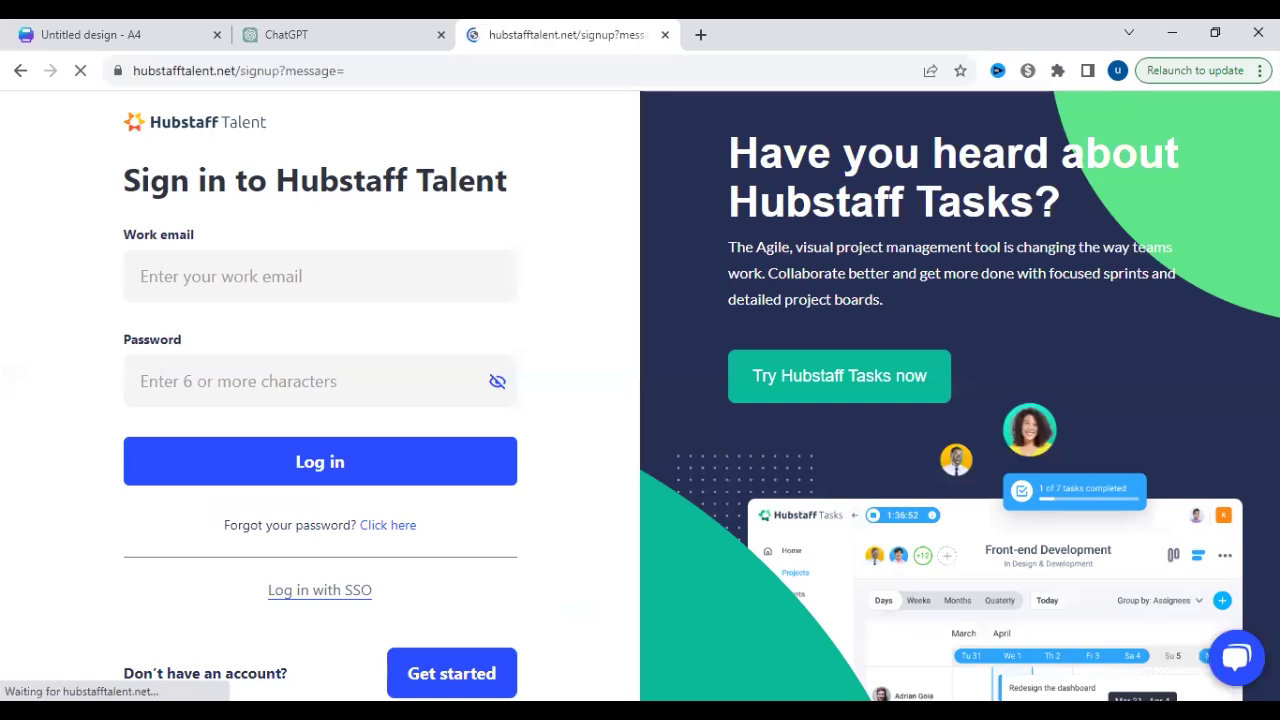
click(590, 364)
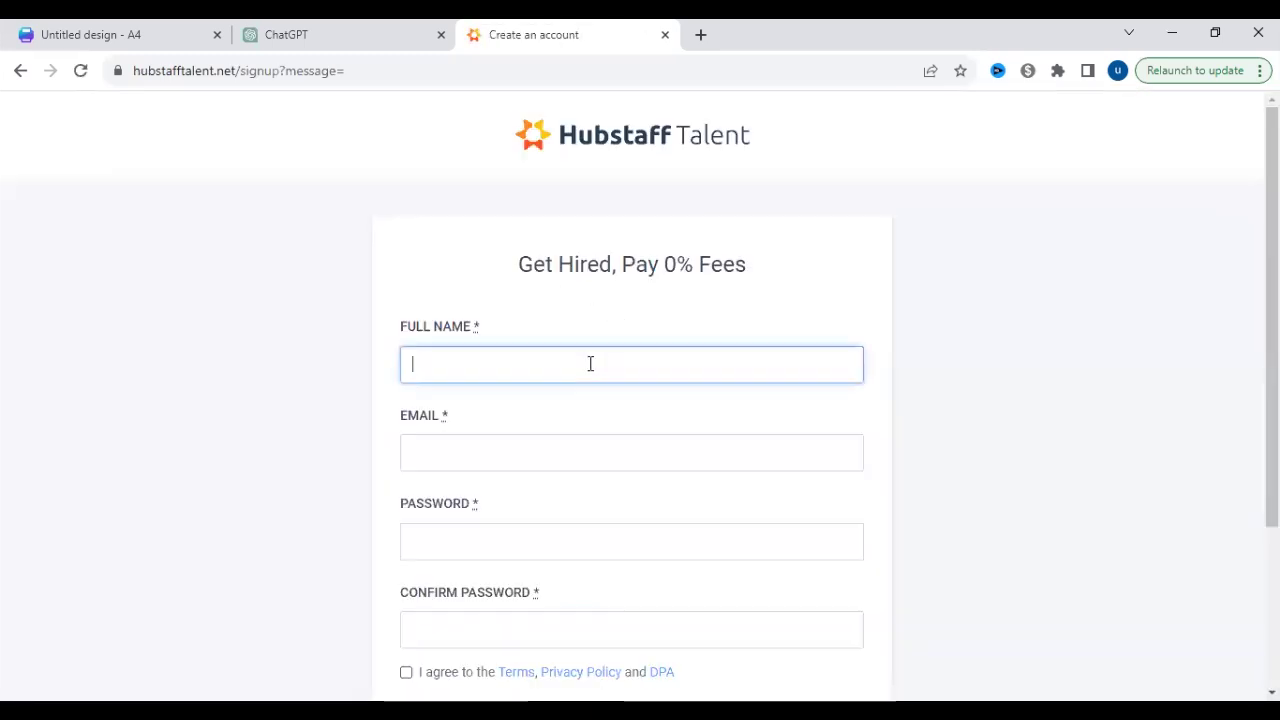
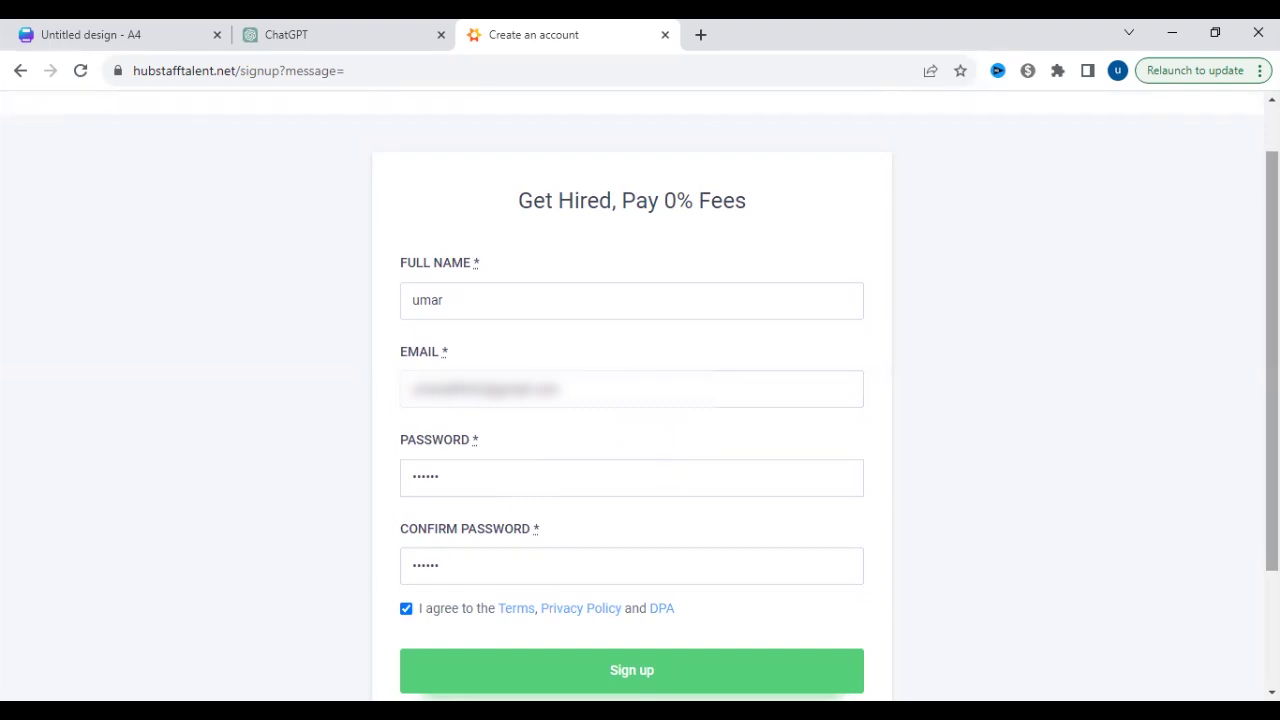
scroll(708, 500, down, 1)
click(708, 606)
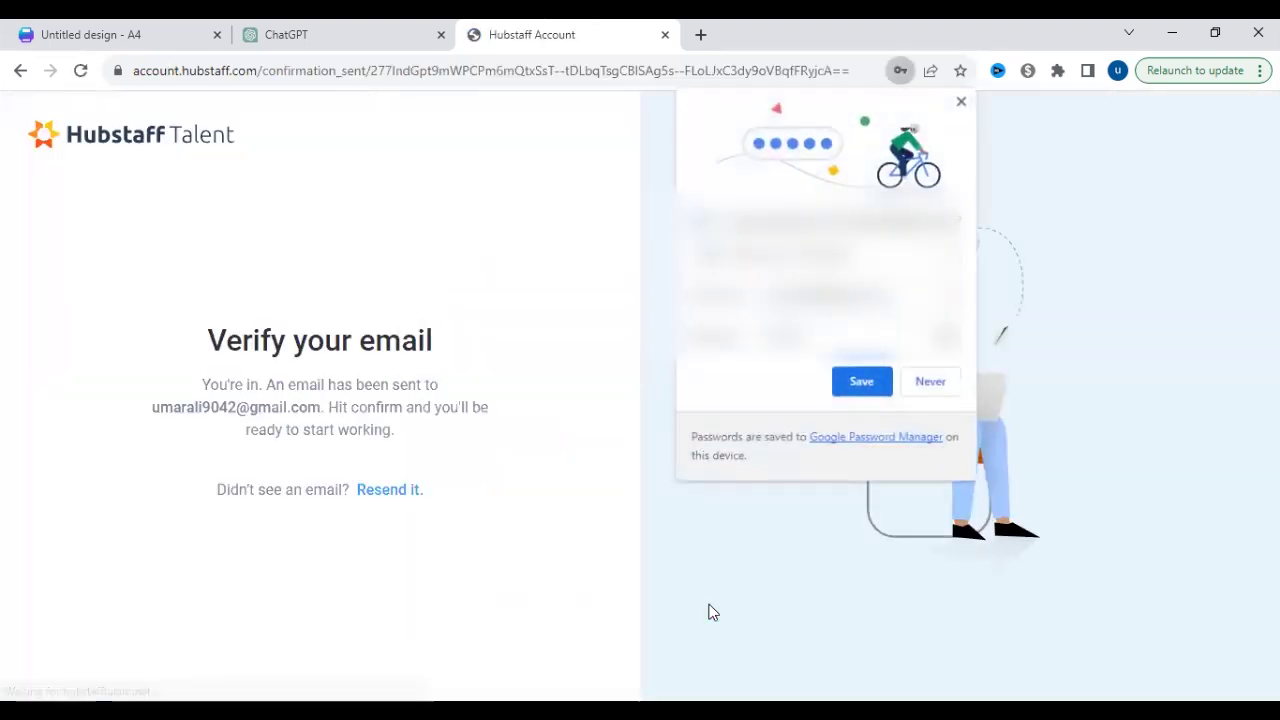
- Decline Chrome's password saving and choose 'I am a freelancer' as the profile type
click(930, 382)
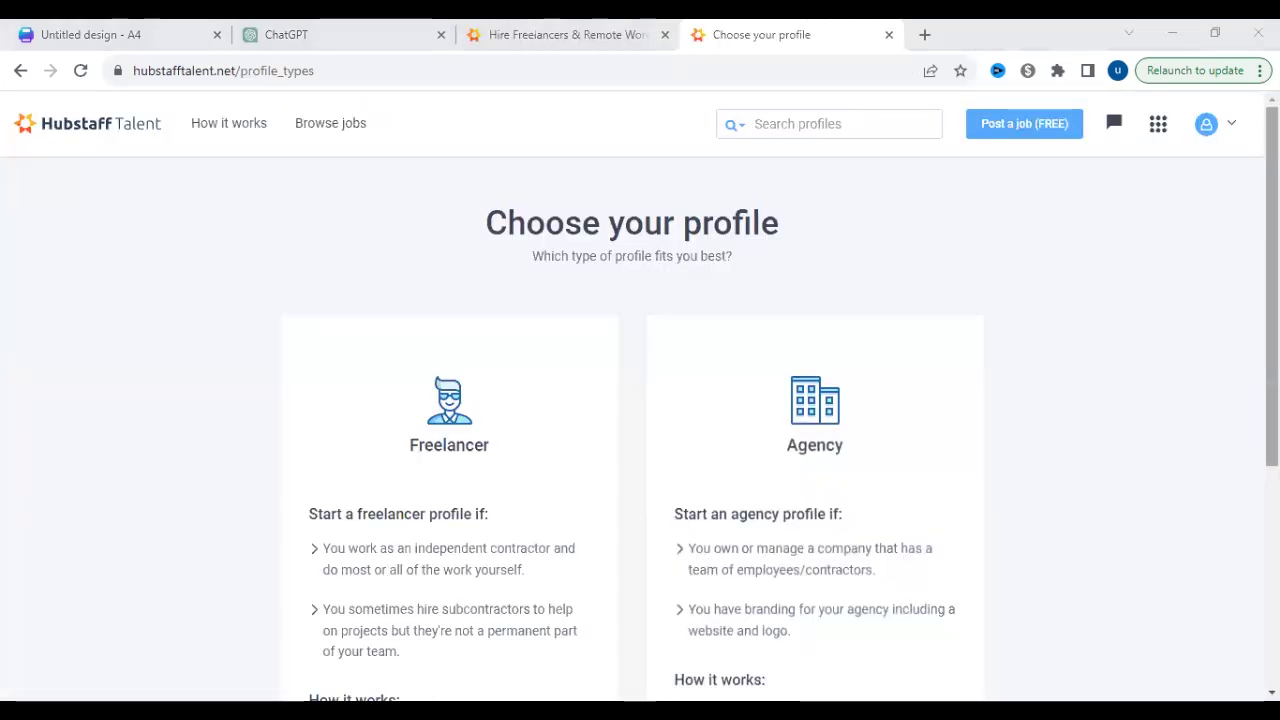
scroll(640, 430, down, 2)
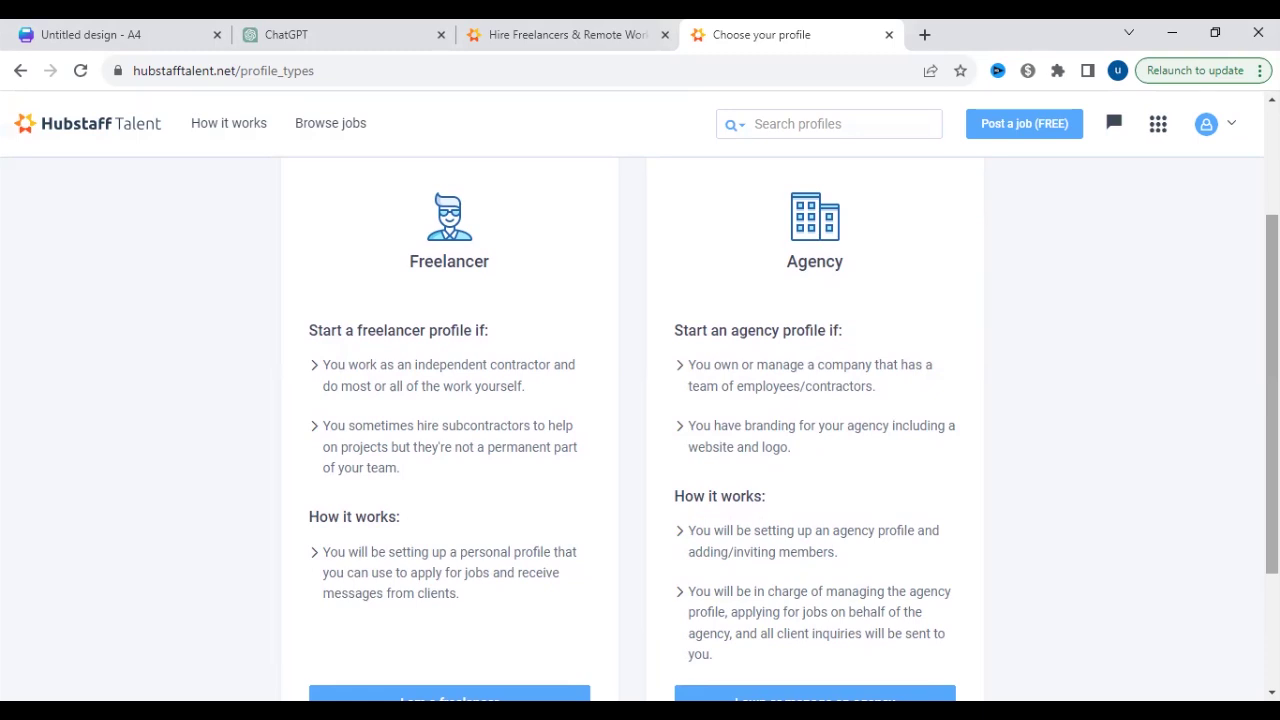
scroll(474, 560, down, 1)
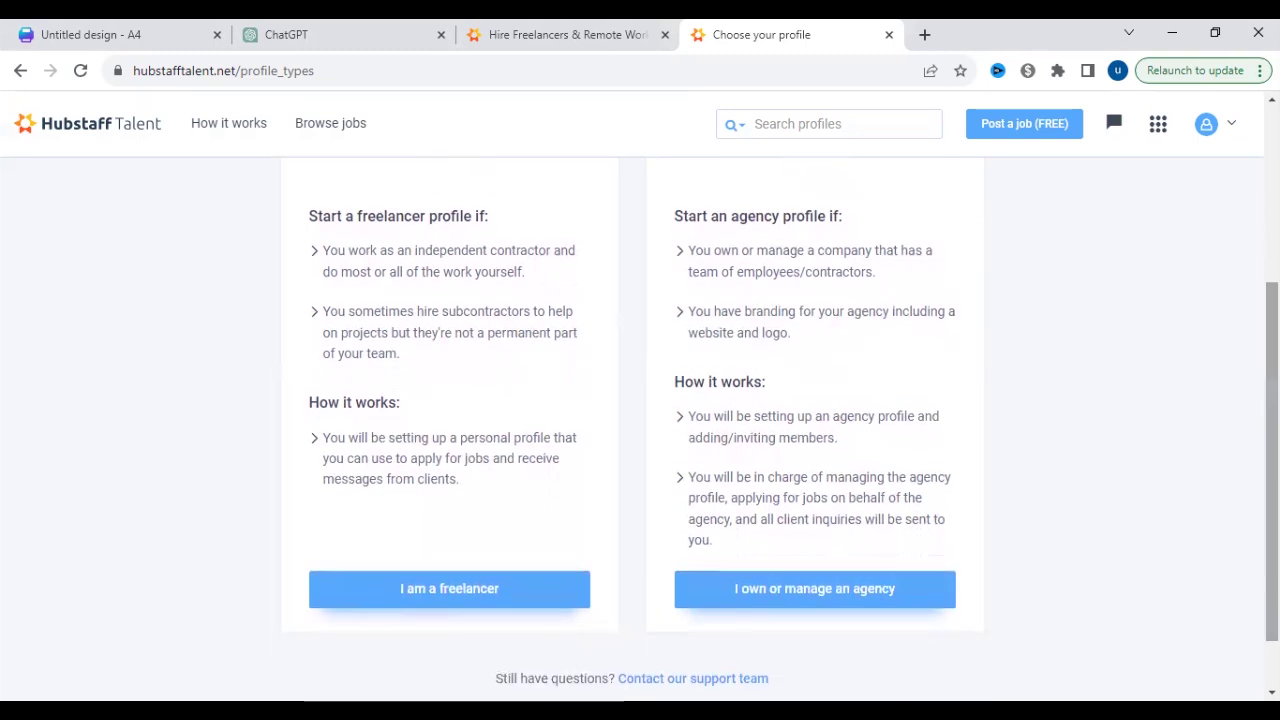
click(474, 590)
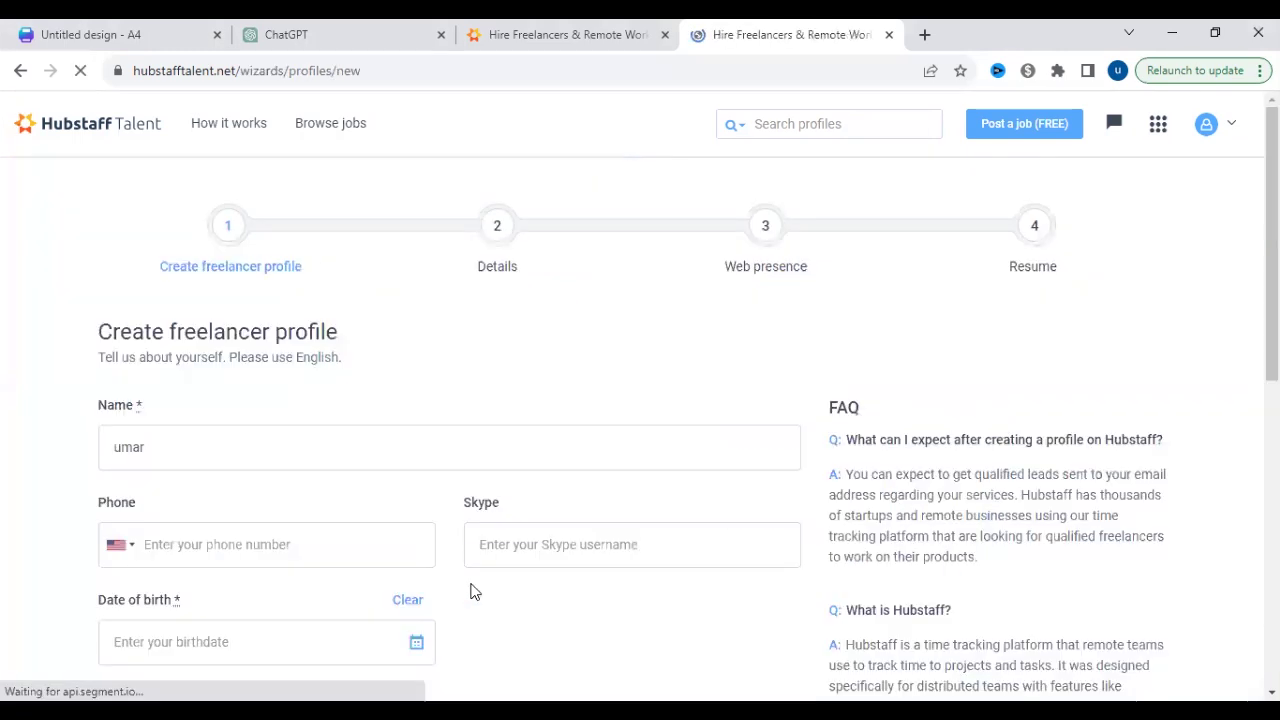
- Set the phone number's country code to Pakistan
scroll(474, 590, down, 1)
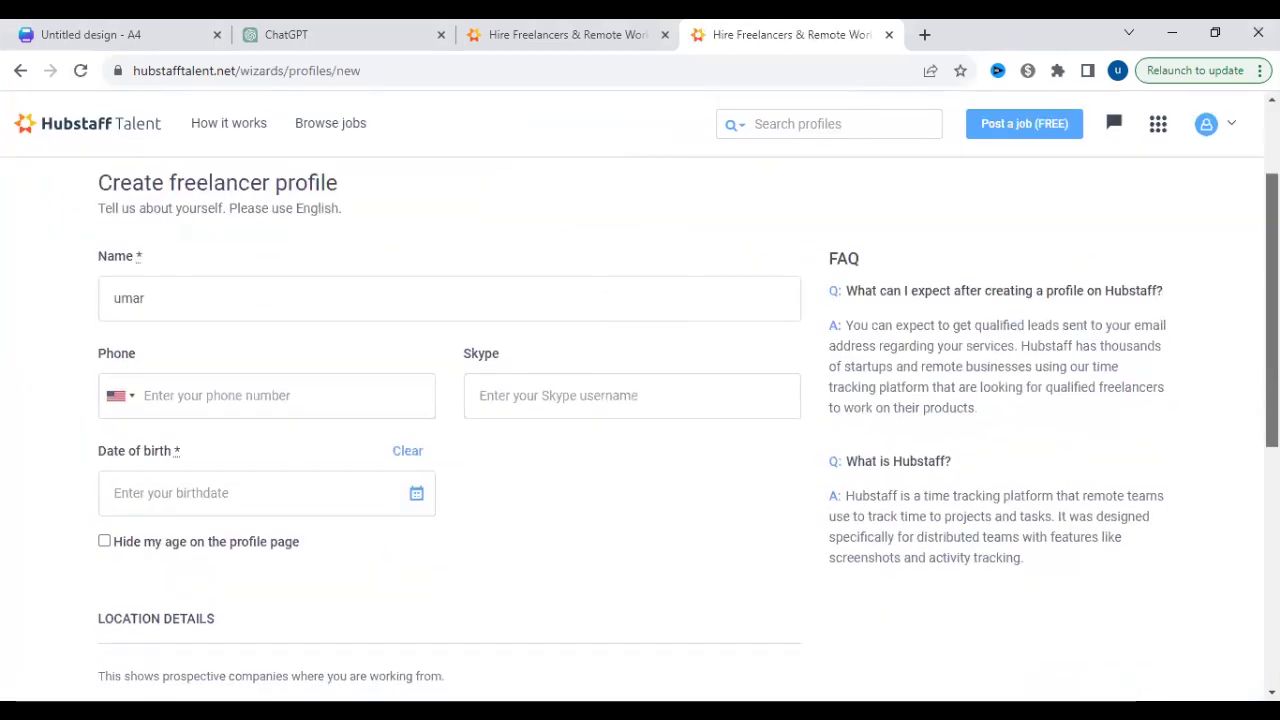
click(354, 400)
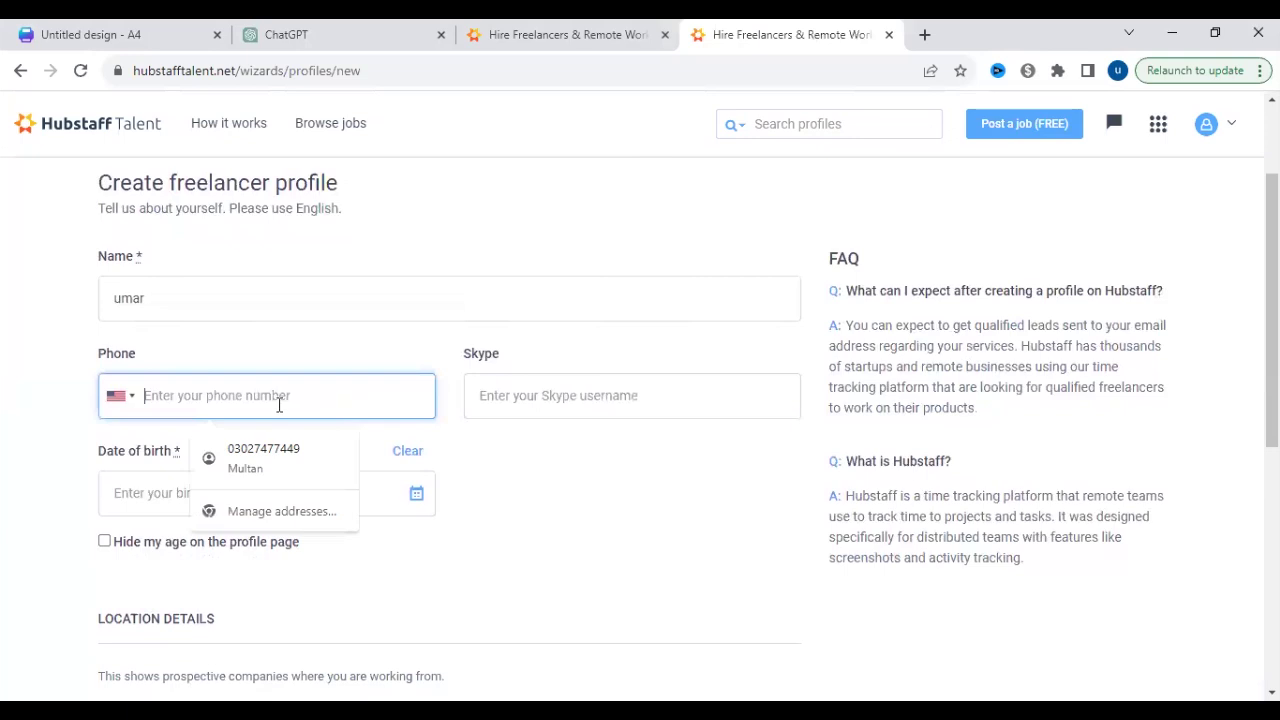
click(137, 403)
key(p)
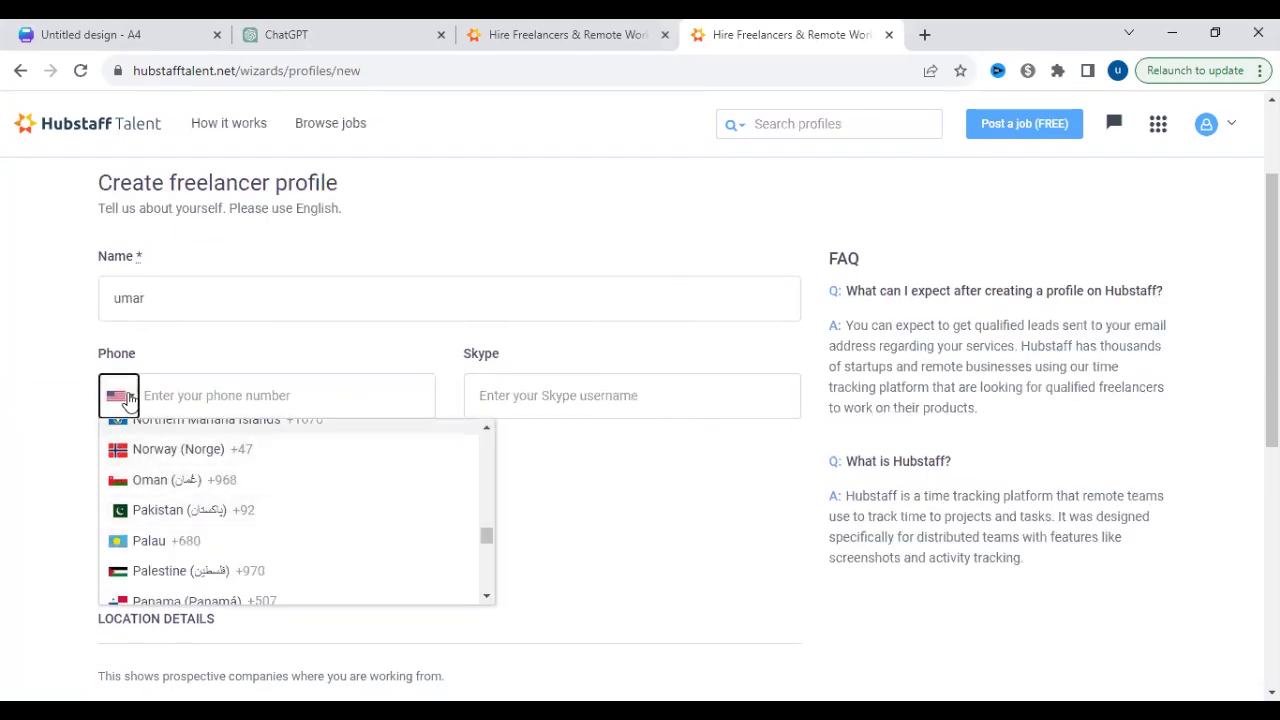
click(134, 401)
click(135, 402)
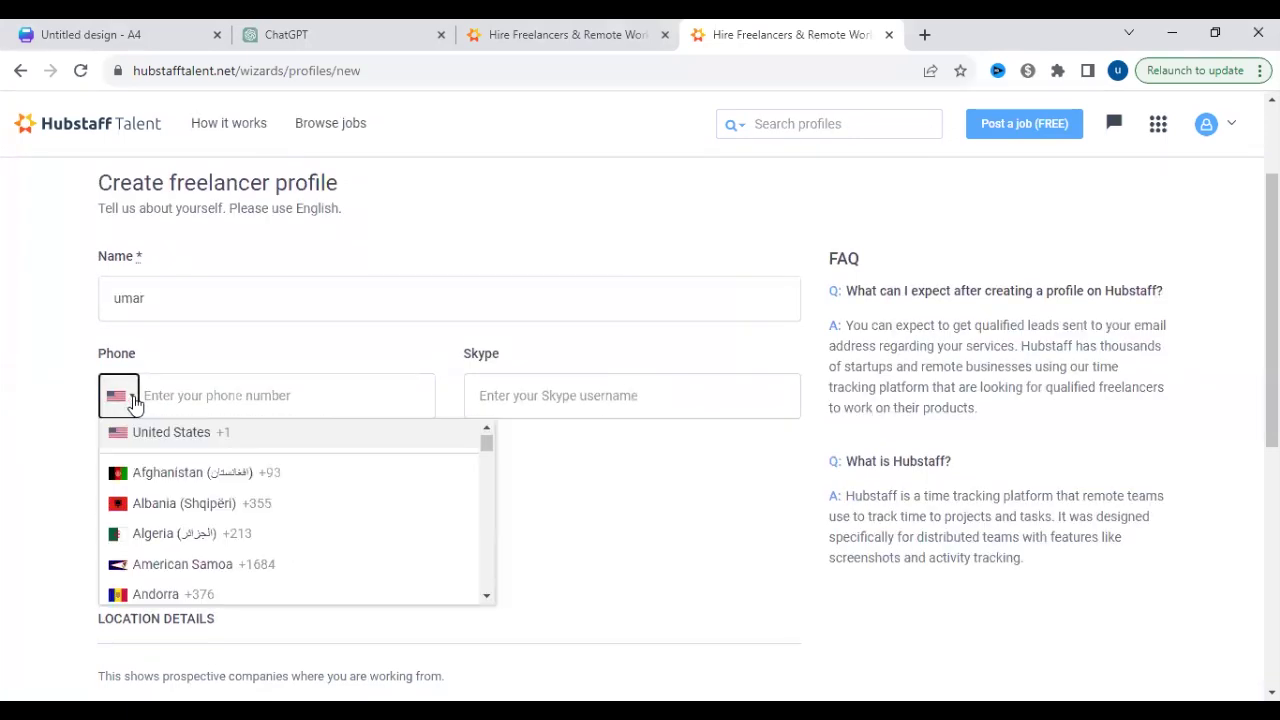
key(p)
click(212, 510)
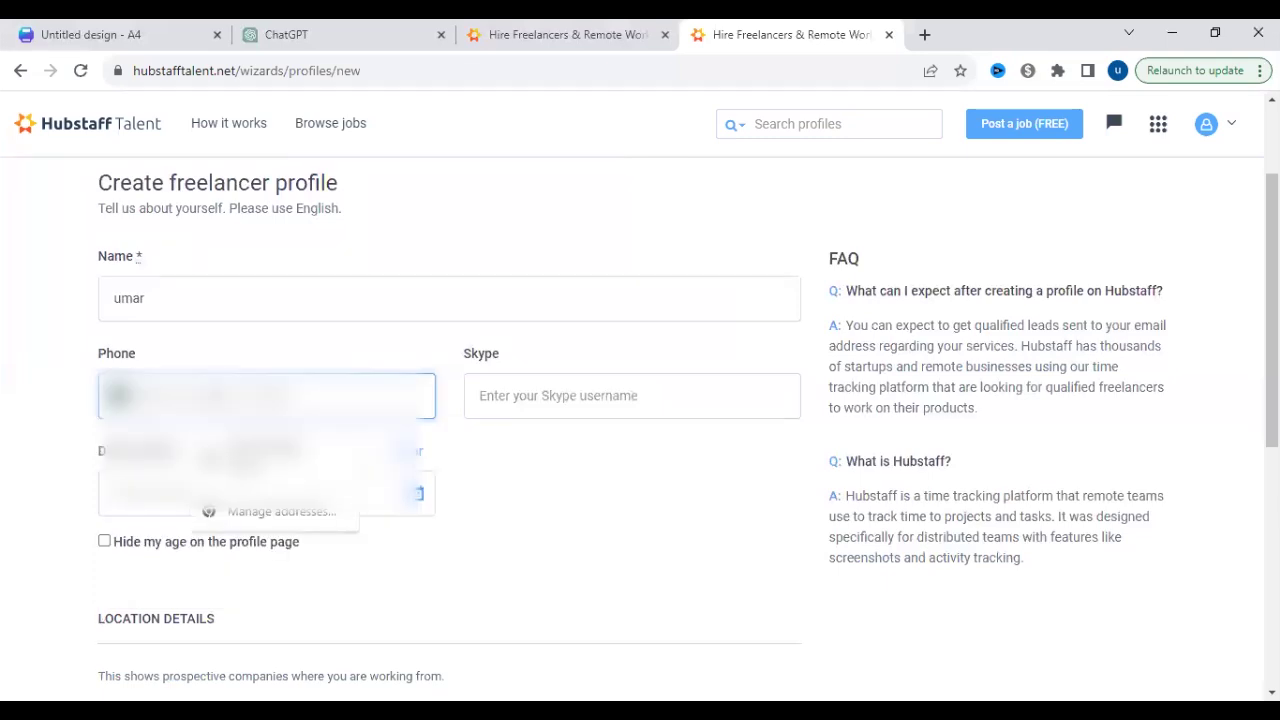
scroll(234, 409, down, 4)
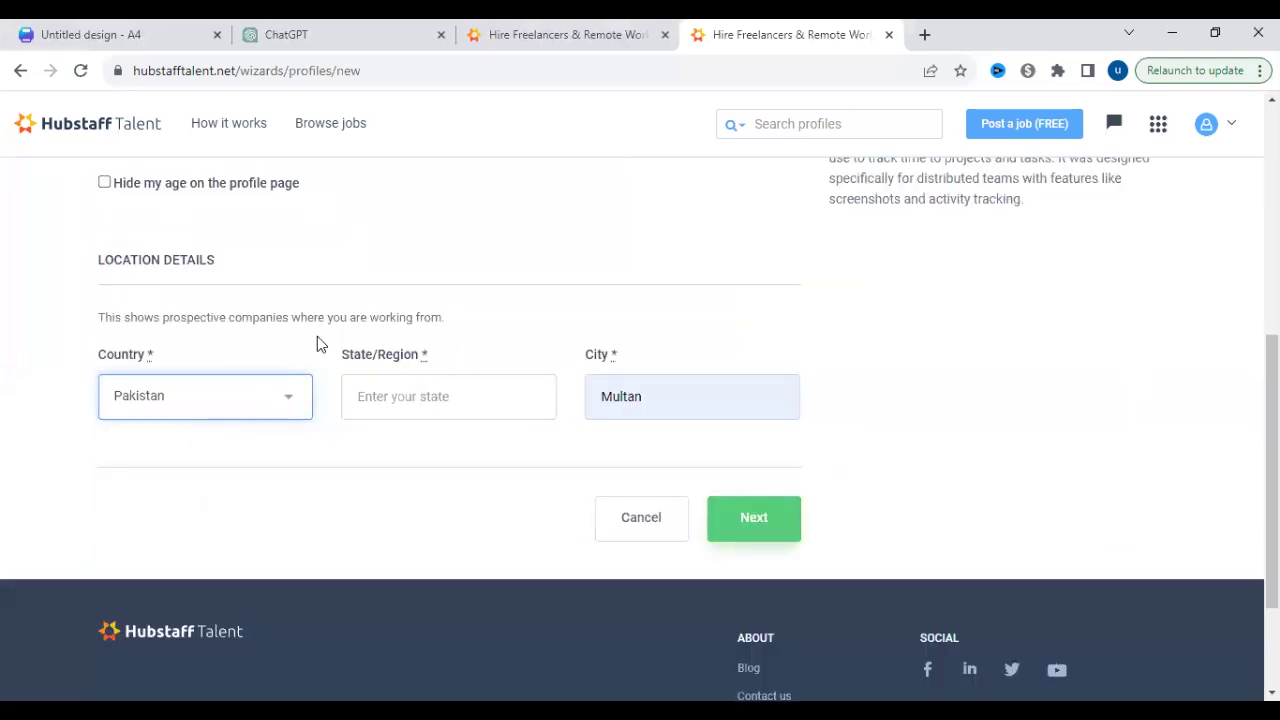
scroll(370, 355, up, 1)
scroll(277, 443, up, 3)
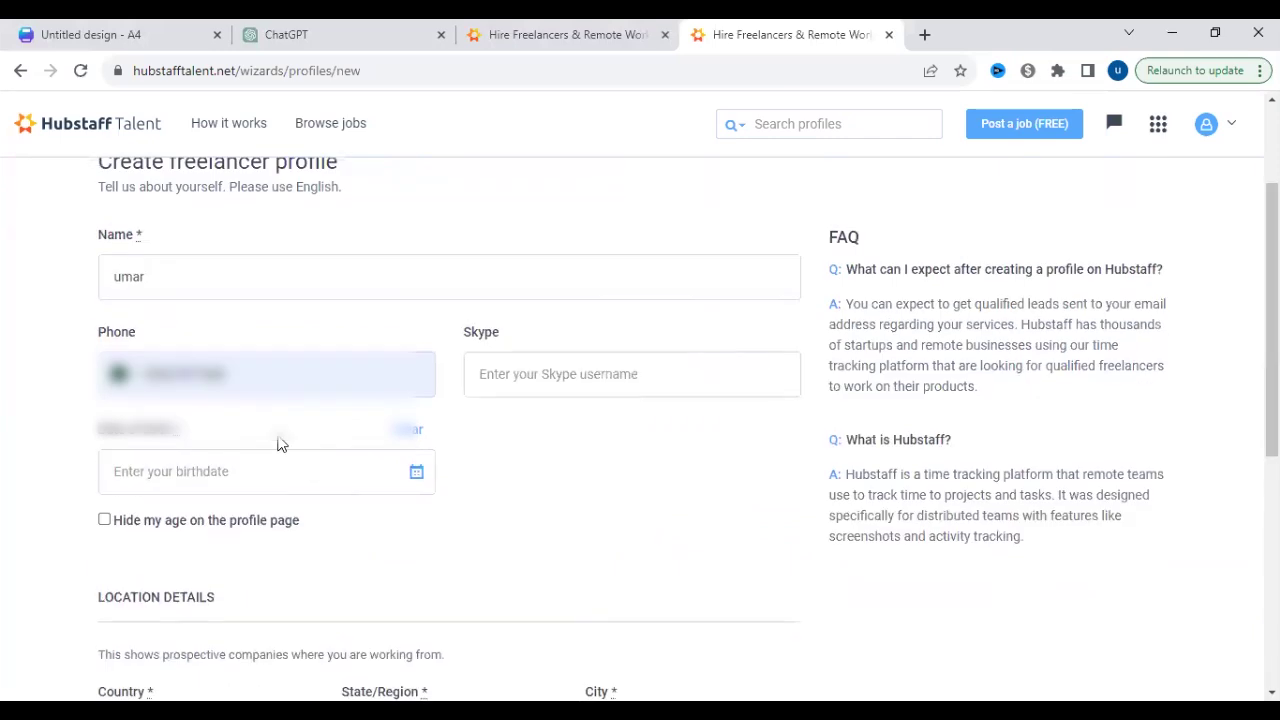
click(257, 382)
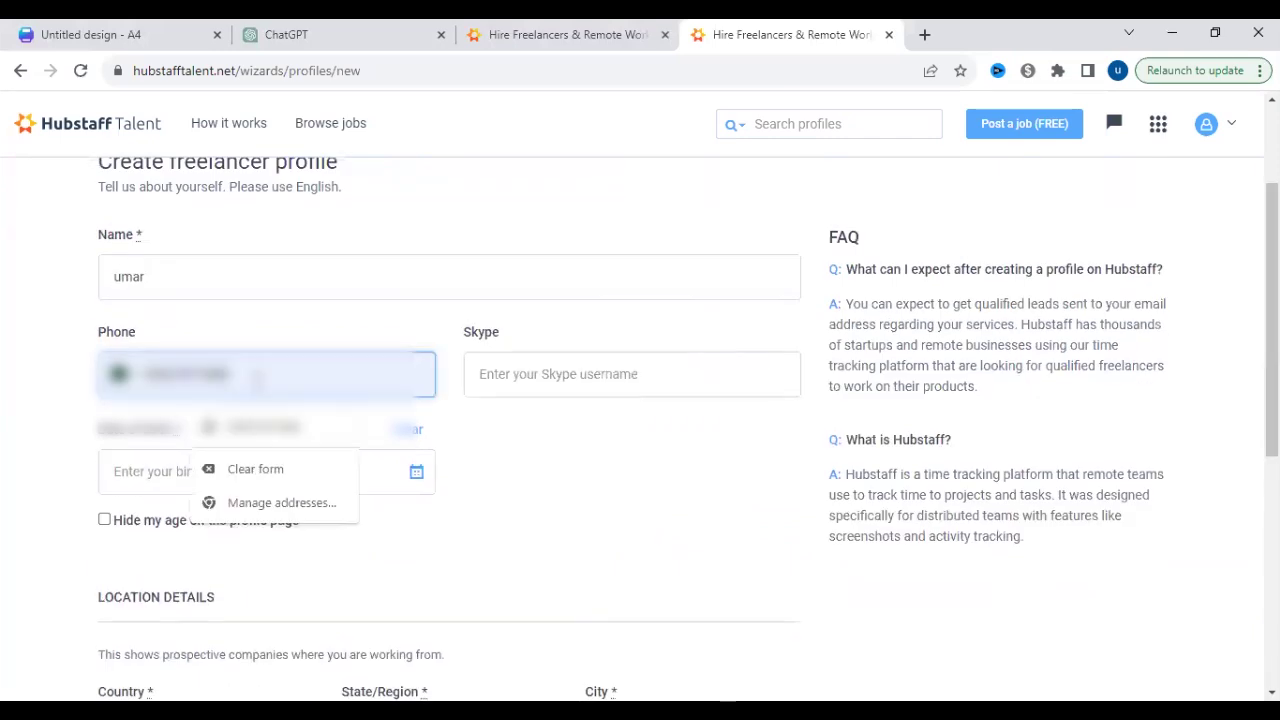
- Extend the full name with a surname and pick the birth year and day
click(366, 269)
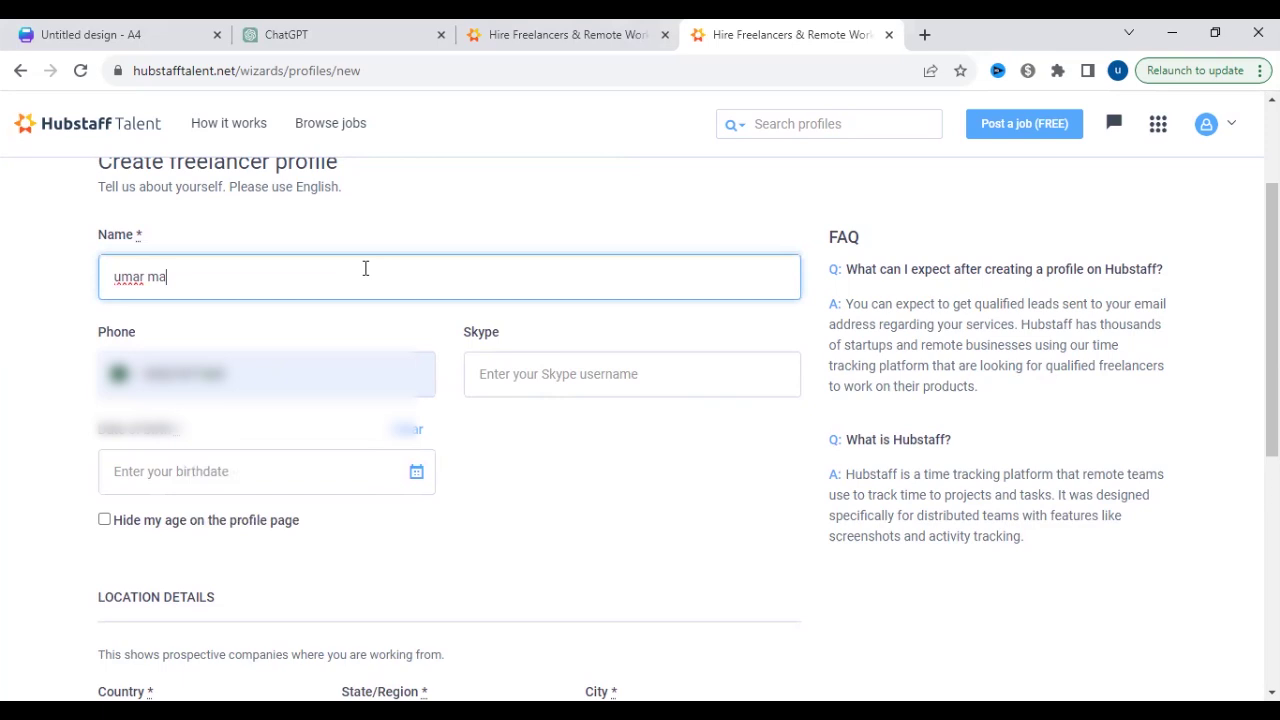
click(419, 472)
click(355, 523)
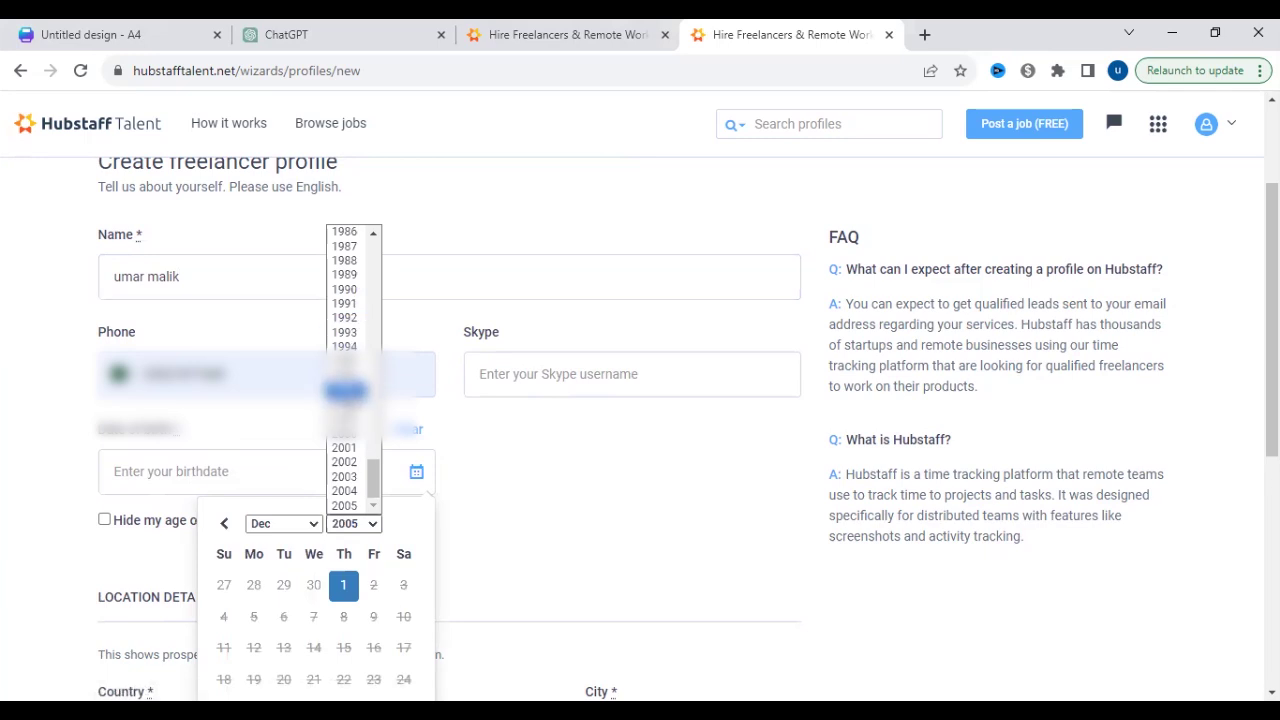
click(345, 390)
click(314, 647)
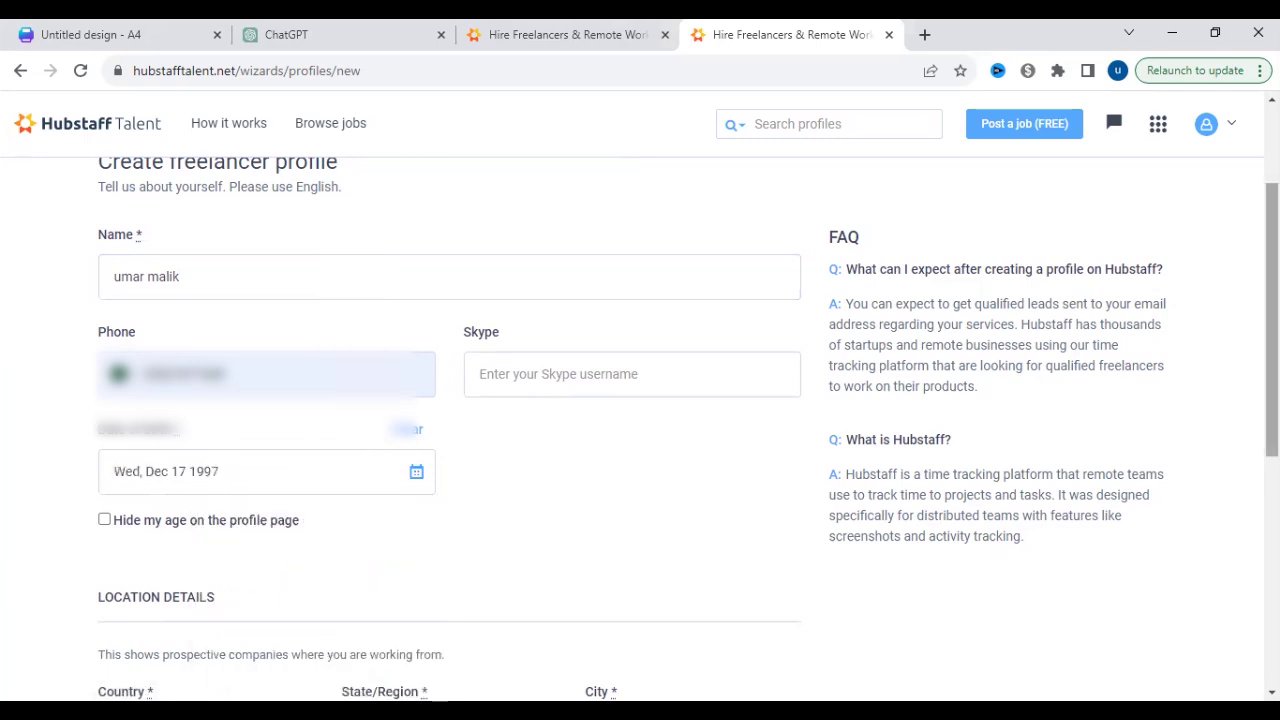
scroll(320, 651, down, 1)
scroll(1250, 350, down, 2)
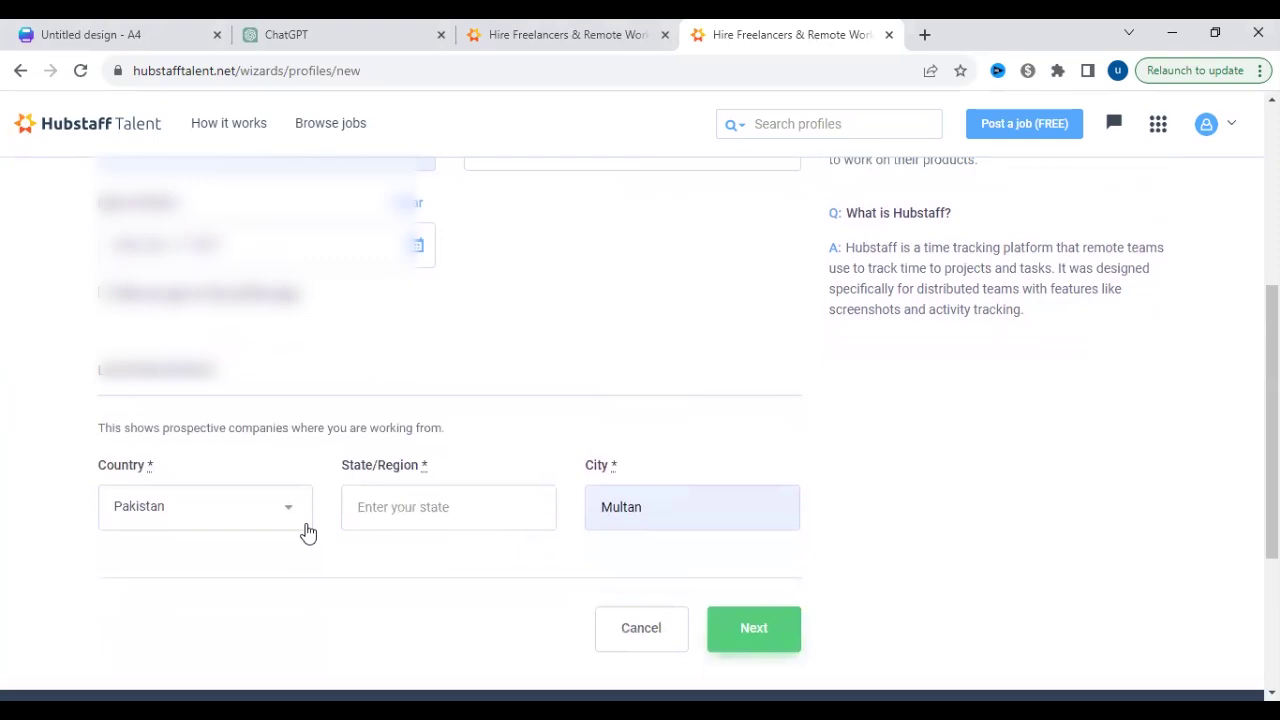
- Enter 'punjab' as the State/Region and continue to the Details step
click(442, 513)
text(punjab)
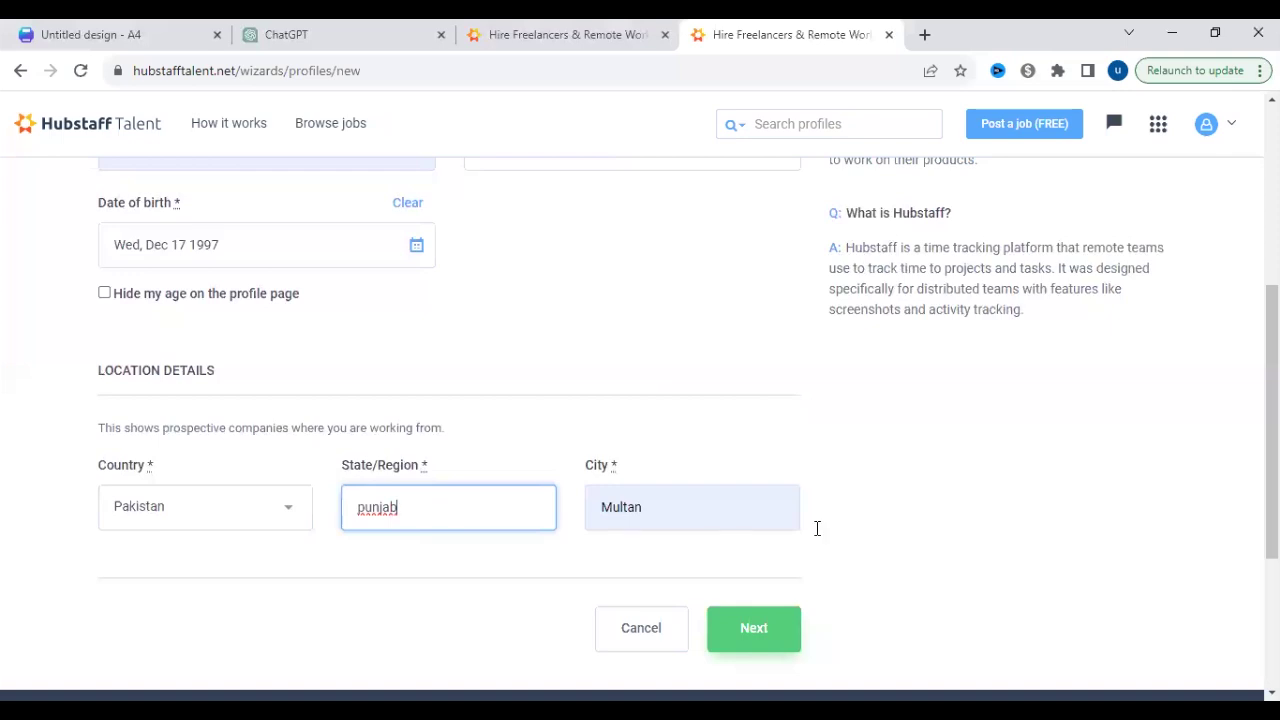
scroll(640, 400, up, 10)
scroll(640, 400, down, 10)
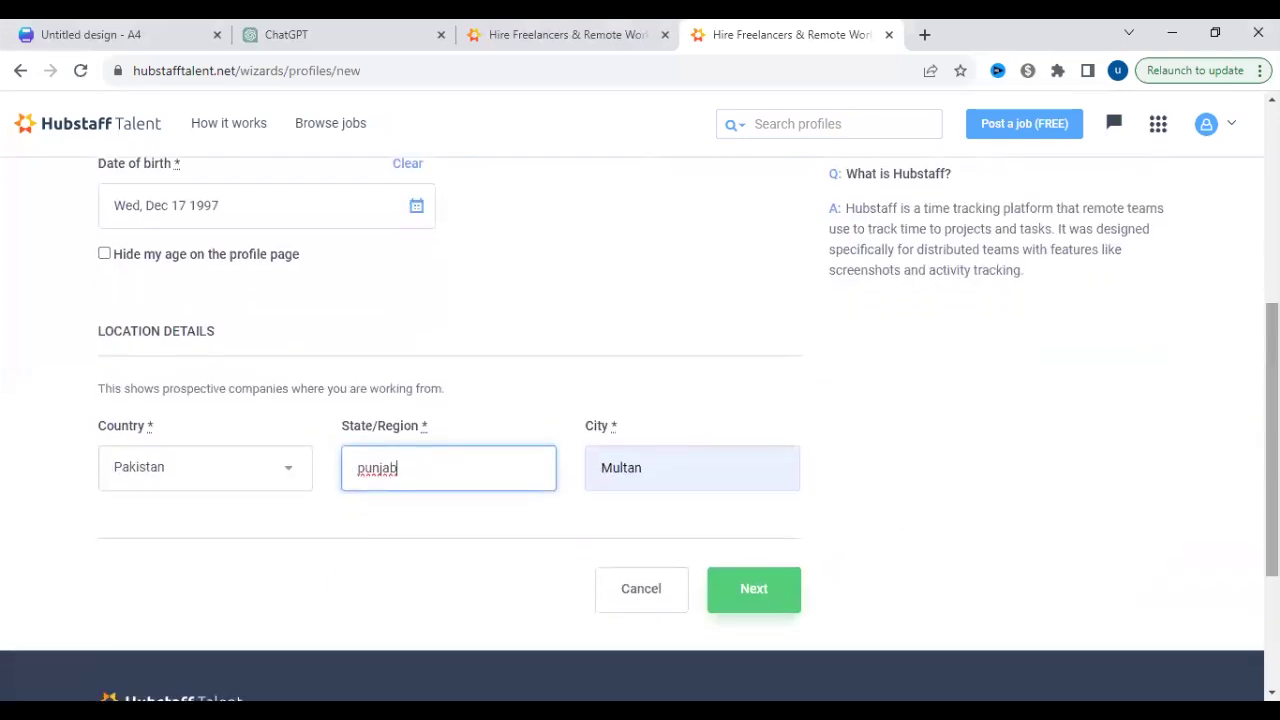
click(768, 608)
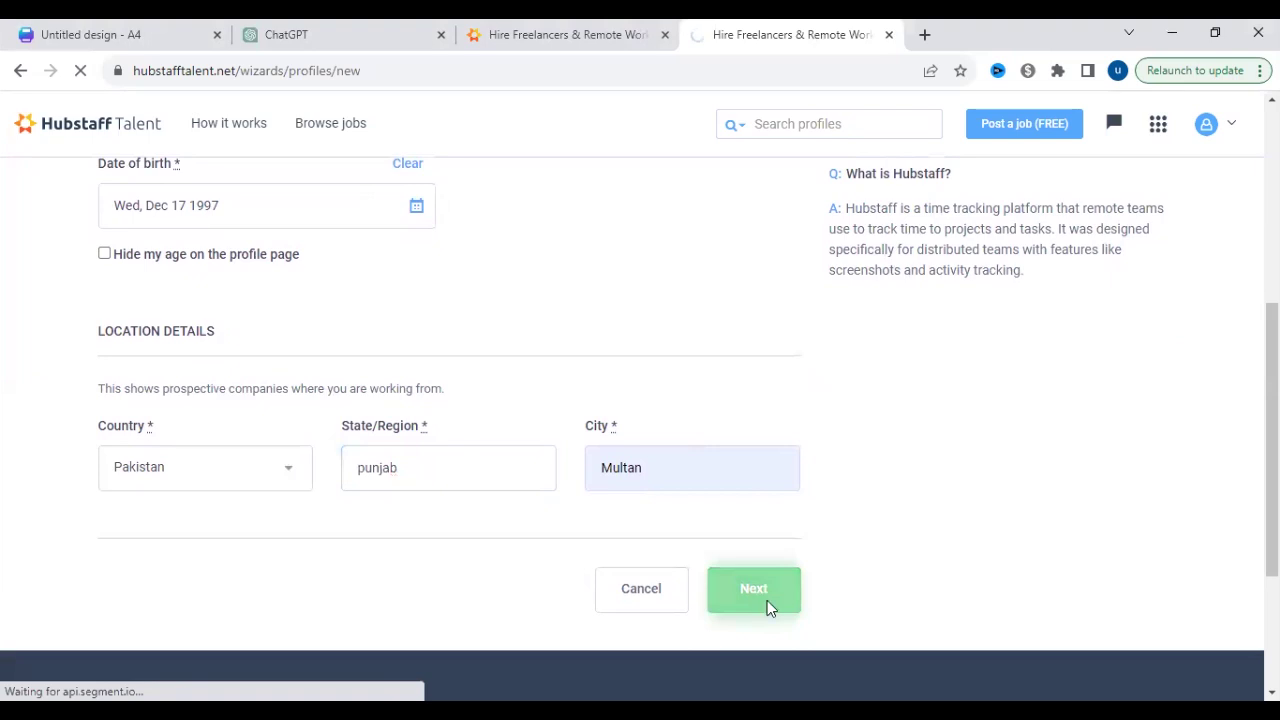
scroll(971, 394, down, 3)
scroll(172, 521, up, 3)
scroll(172, 521, down, 1)
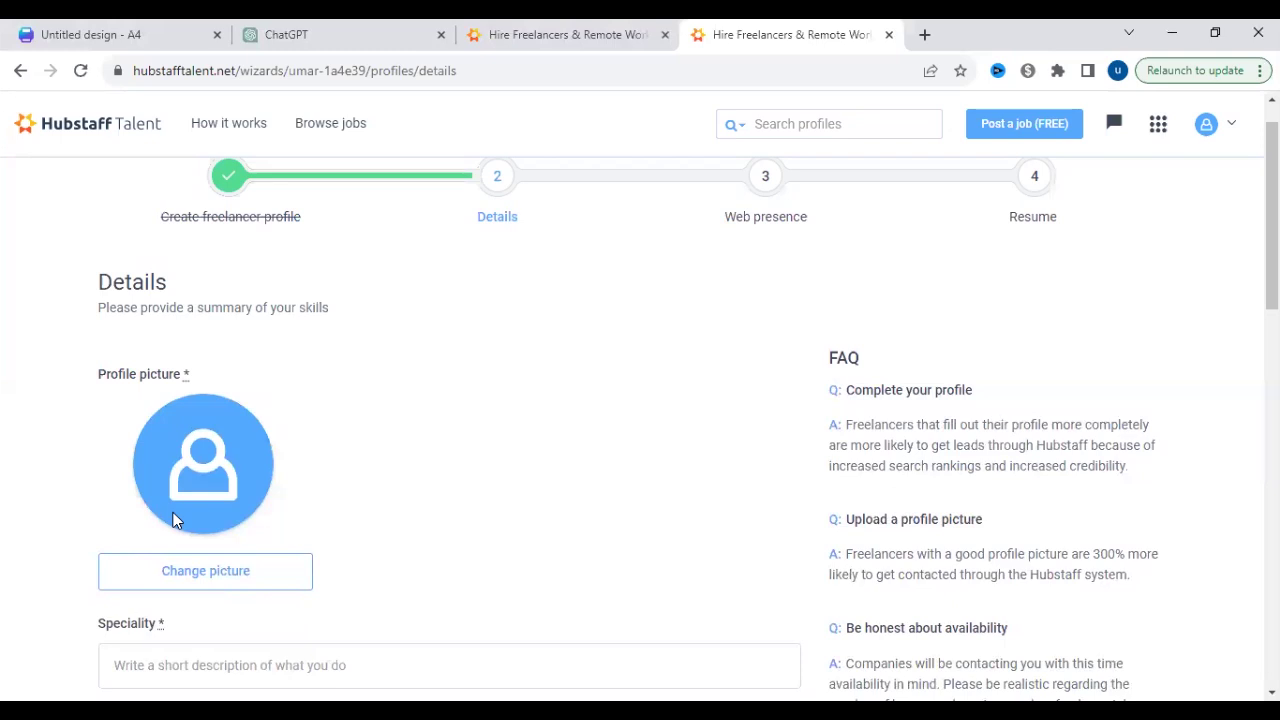
- Upload WhatsApp_Image_2023-03-29_at_00.50.25-removebg-preview (4).png as the profile picture
click(218, 588)
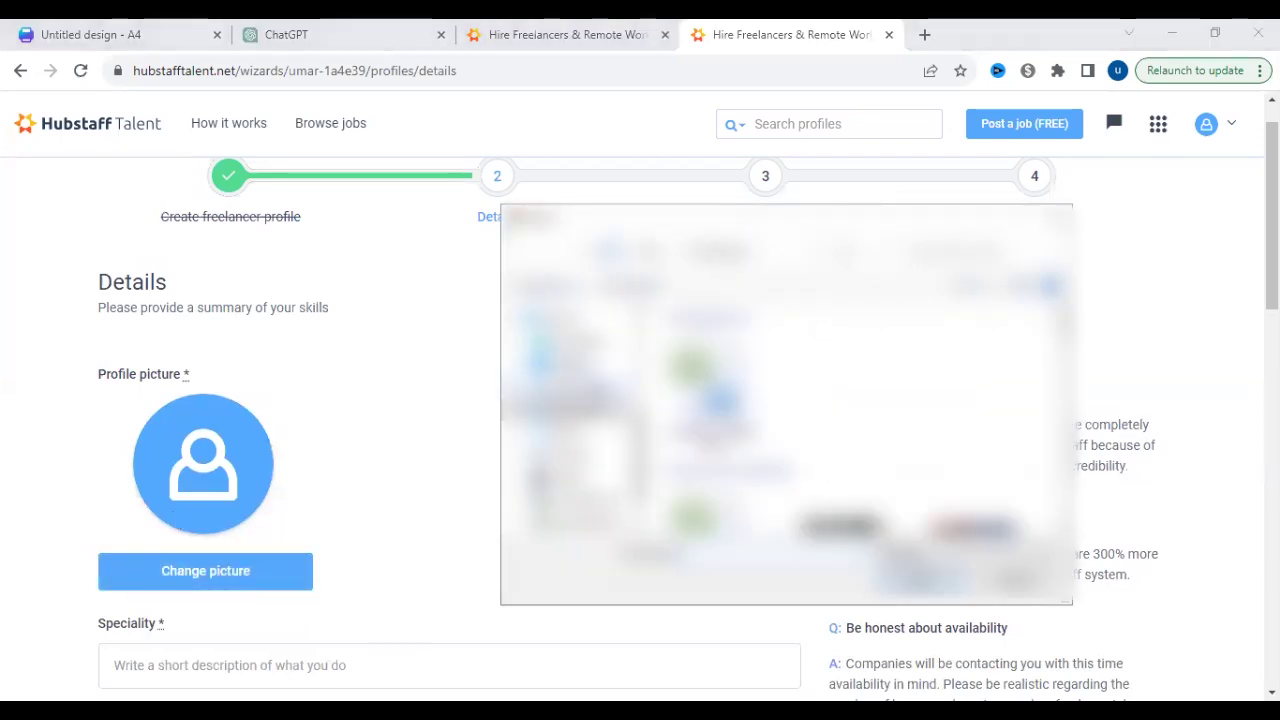
scroll(349, 386, down, 1)
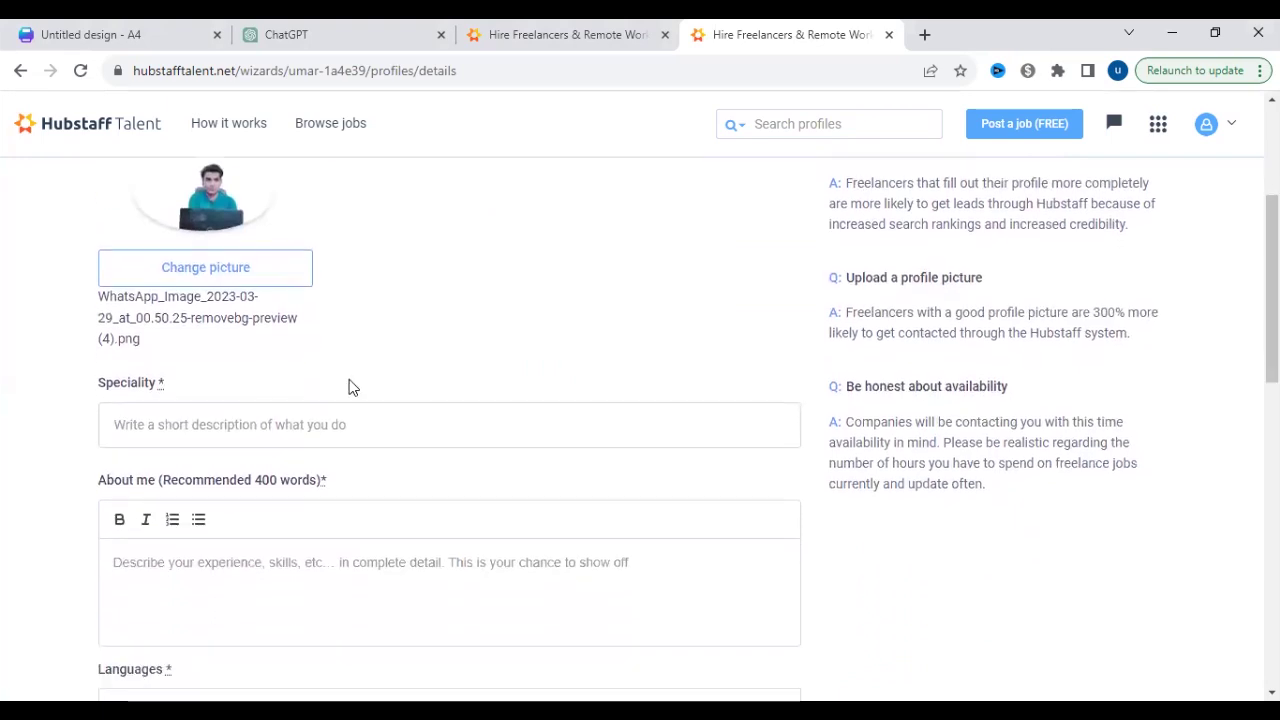
click(355, 425)
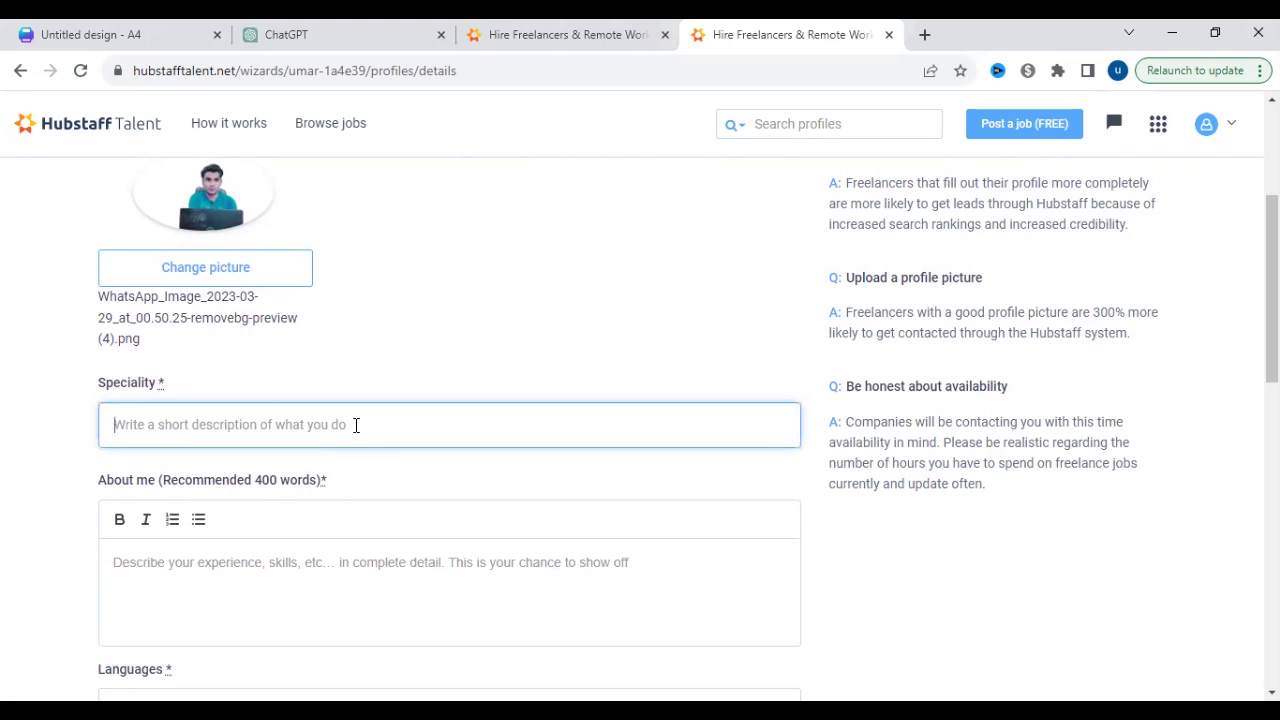
- Enter 'data entry' as the speciality
text(data)
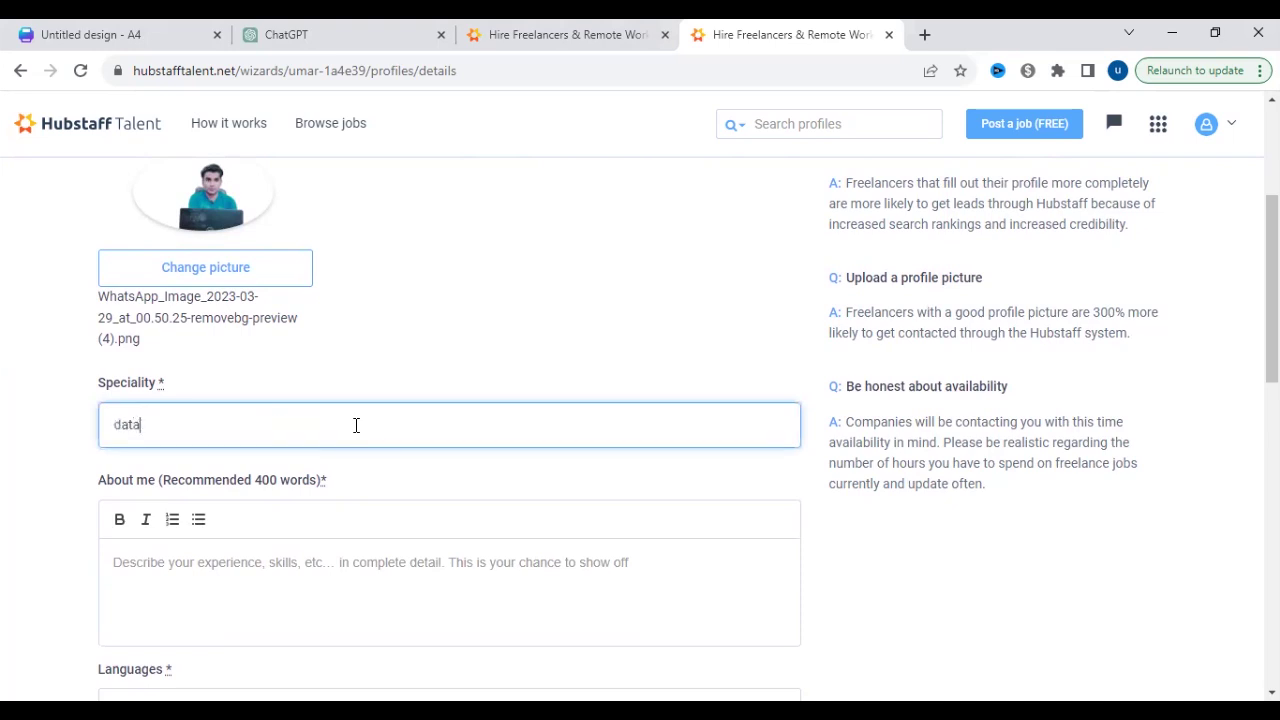
text( entry)
click(240, 577)
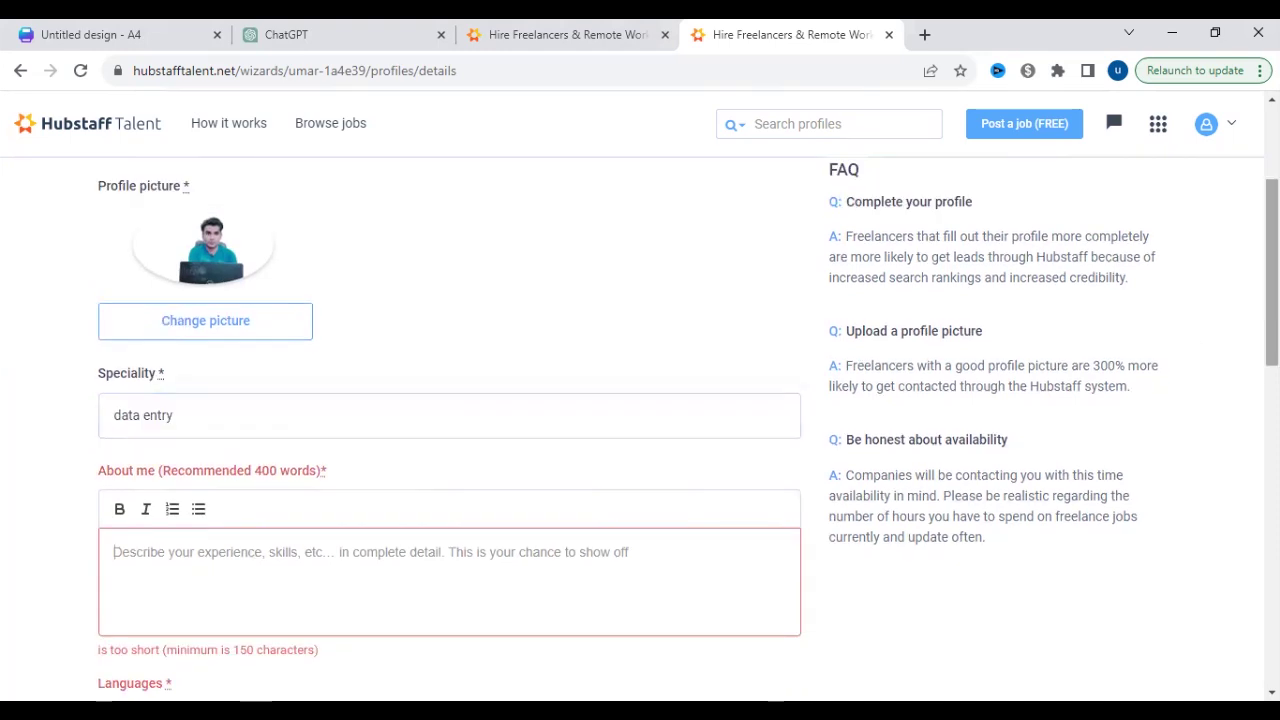
scroll(449, 430, down, 2)
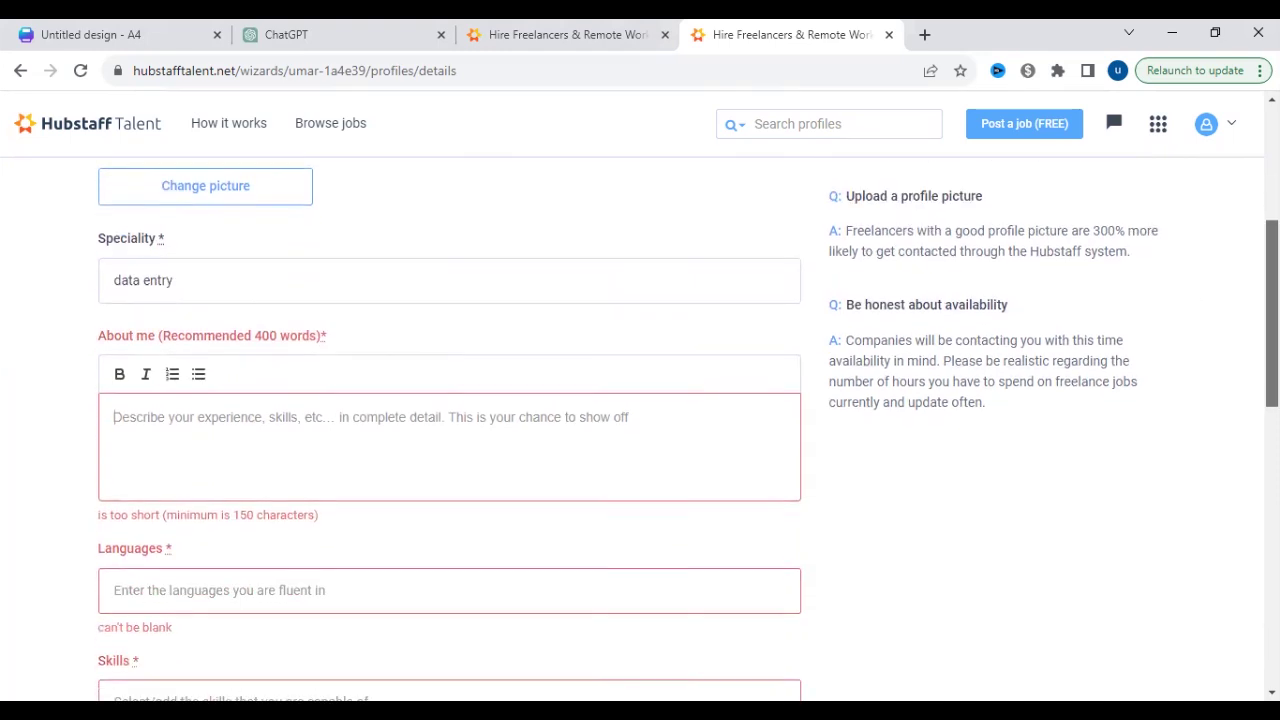
scroll(190, 534, up, 1)
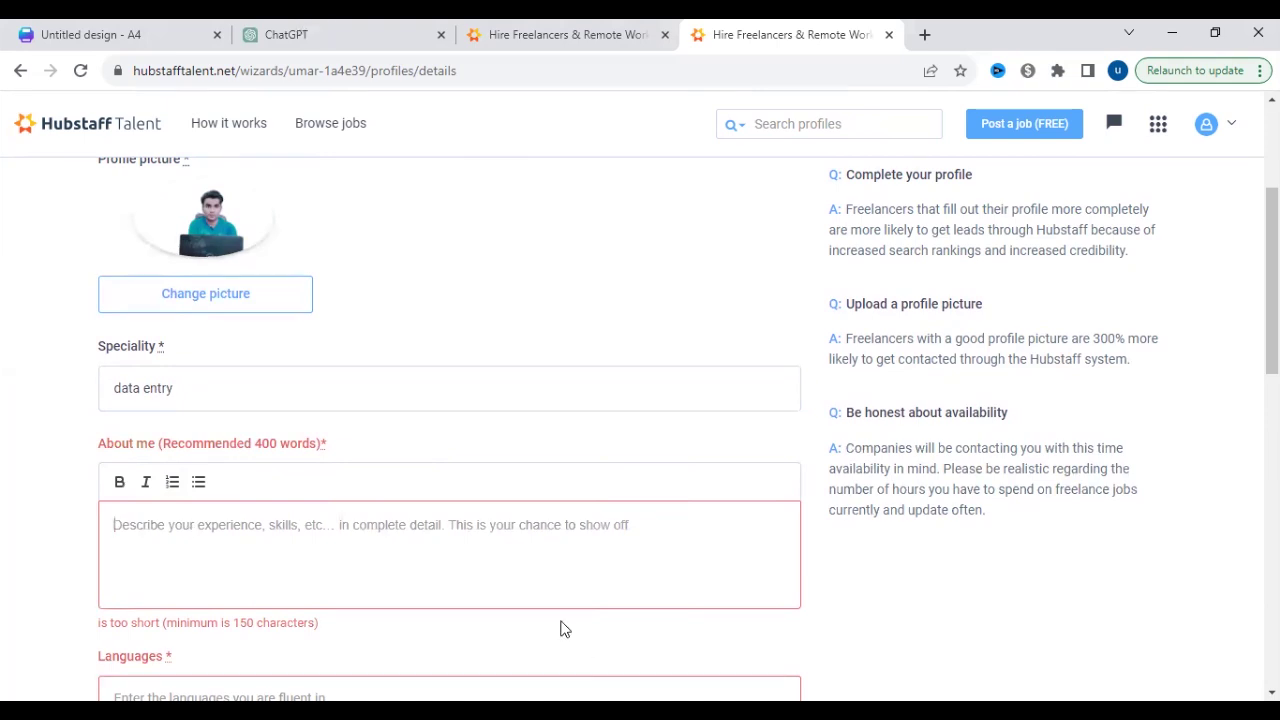
- Ask ChatGPT 'write 50 words abut freelncing carrier' and paste its answer into About me
key(ctrl+2)
text(write 50 words abut freelncing carrier)
key(Return)
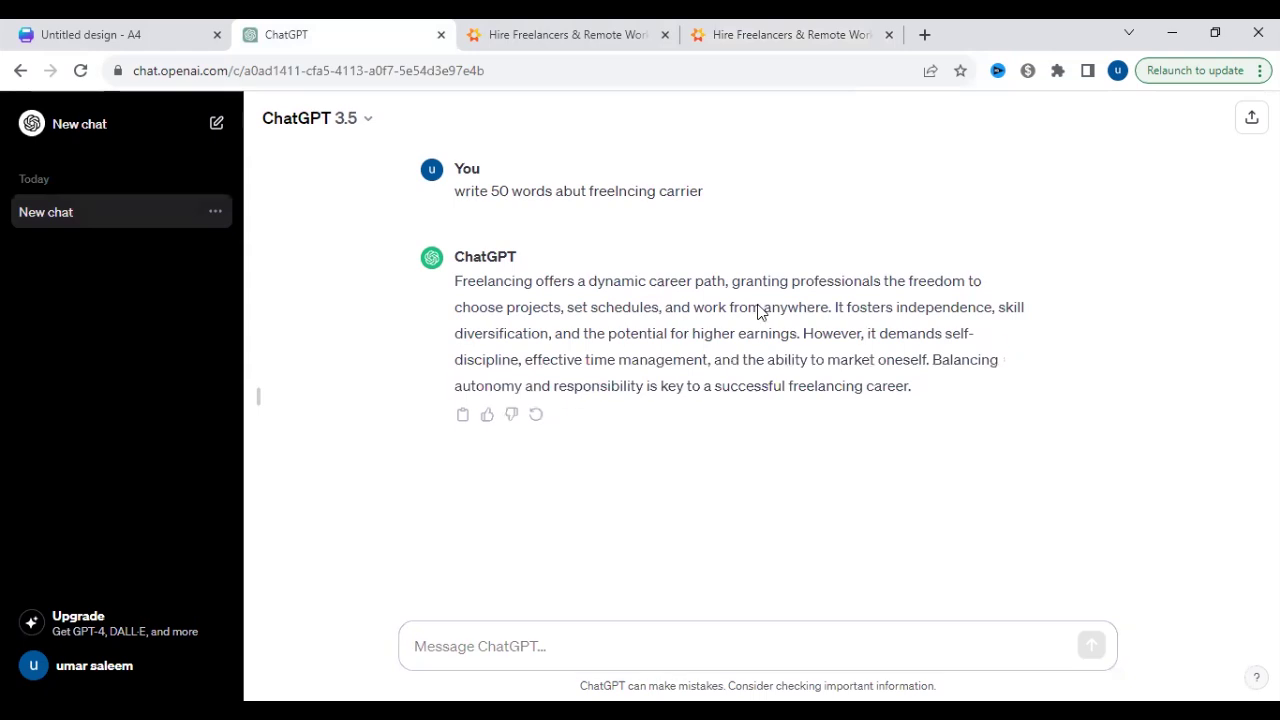
drag(911, 386, 922, 360)
drag(441, 297, 445, 280)
key(ctrl+c)
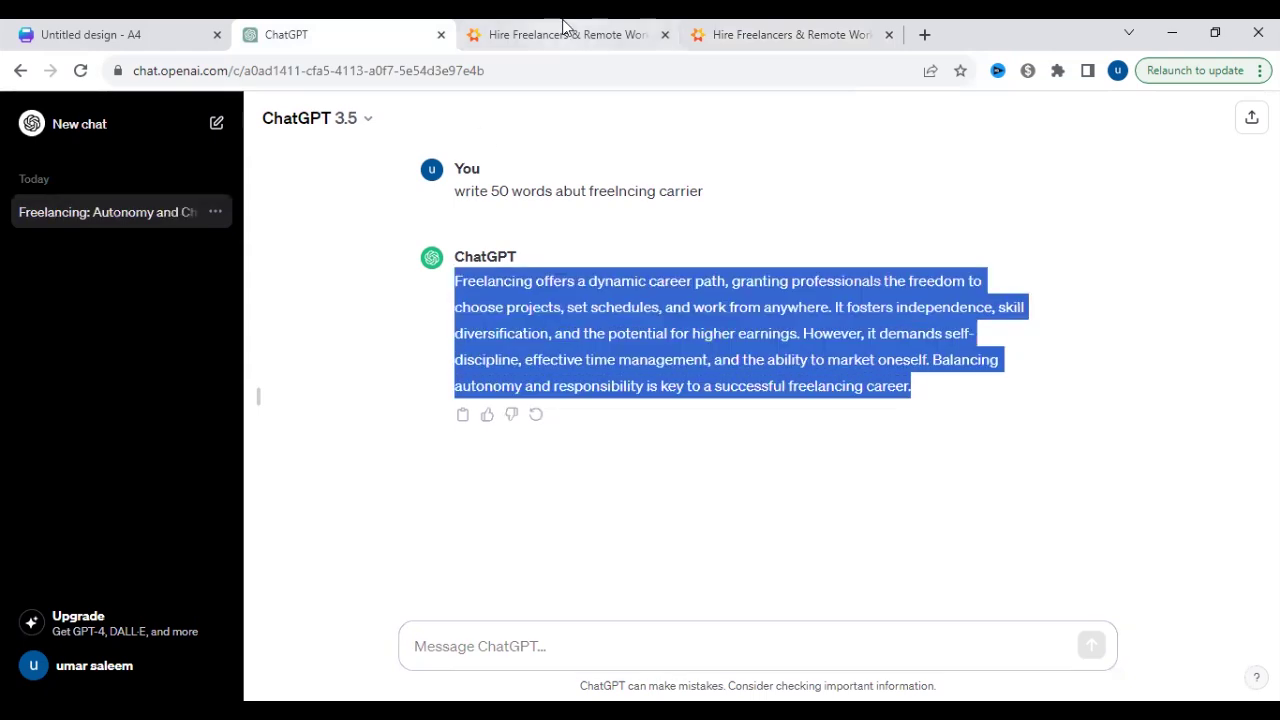
click(560, 34)
click(748, 36)
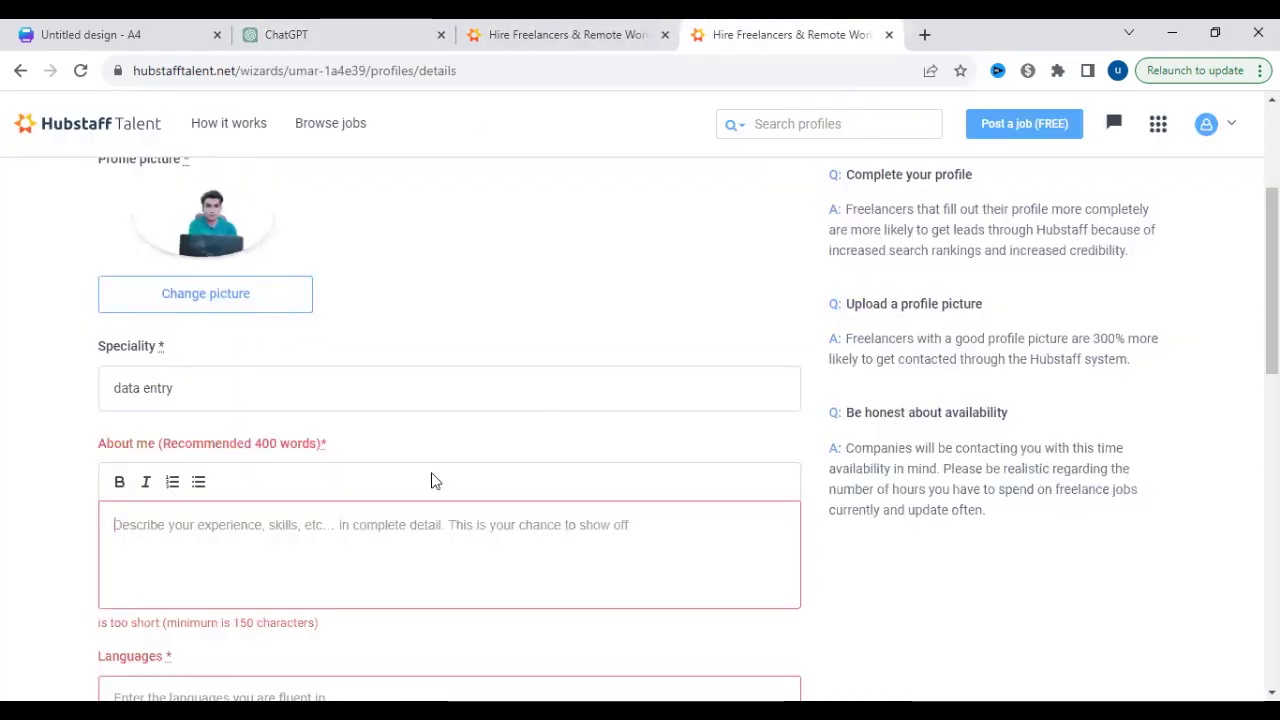
click(383, 546)
key(ctrl+v)
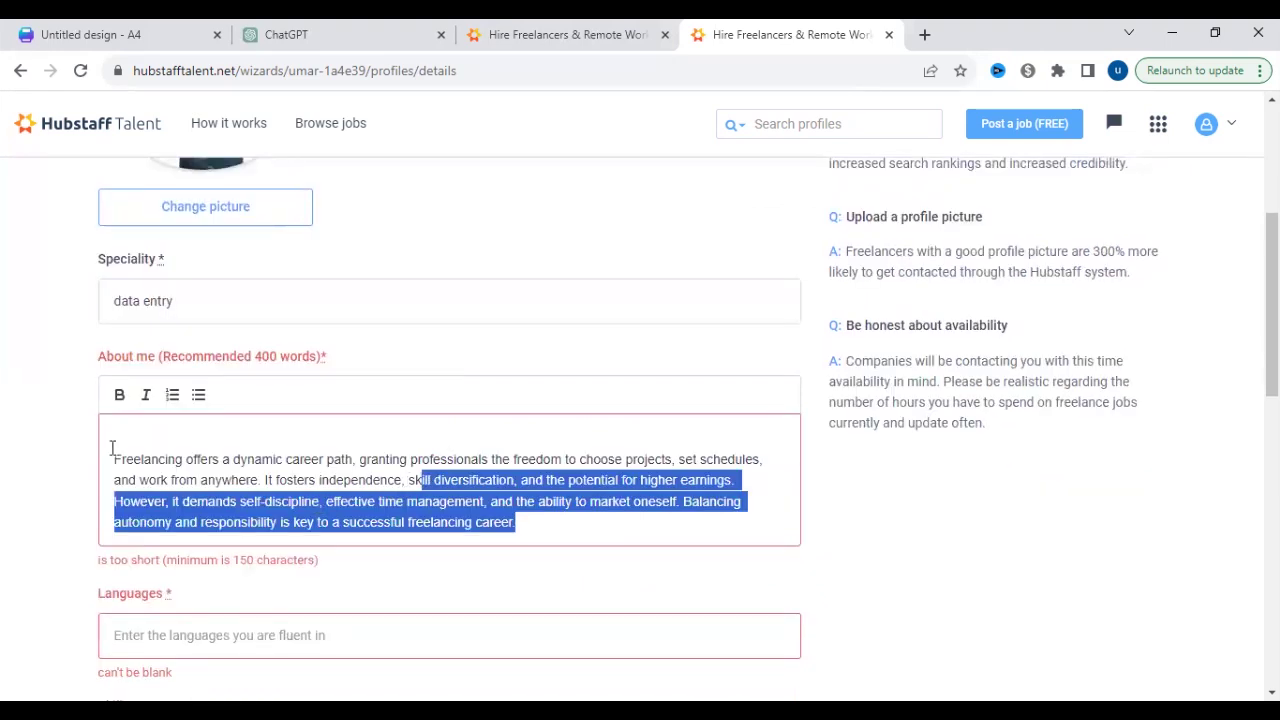
- Trim the About me paragraph and add English and German as profile languages
key(BackSpace)
click(283, 610)
text(engl)
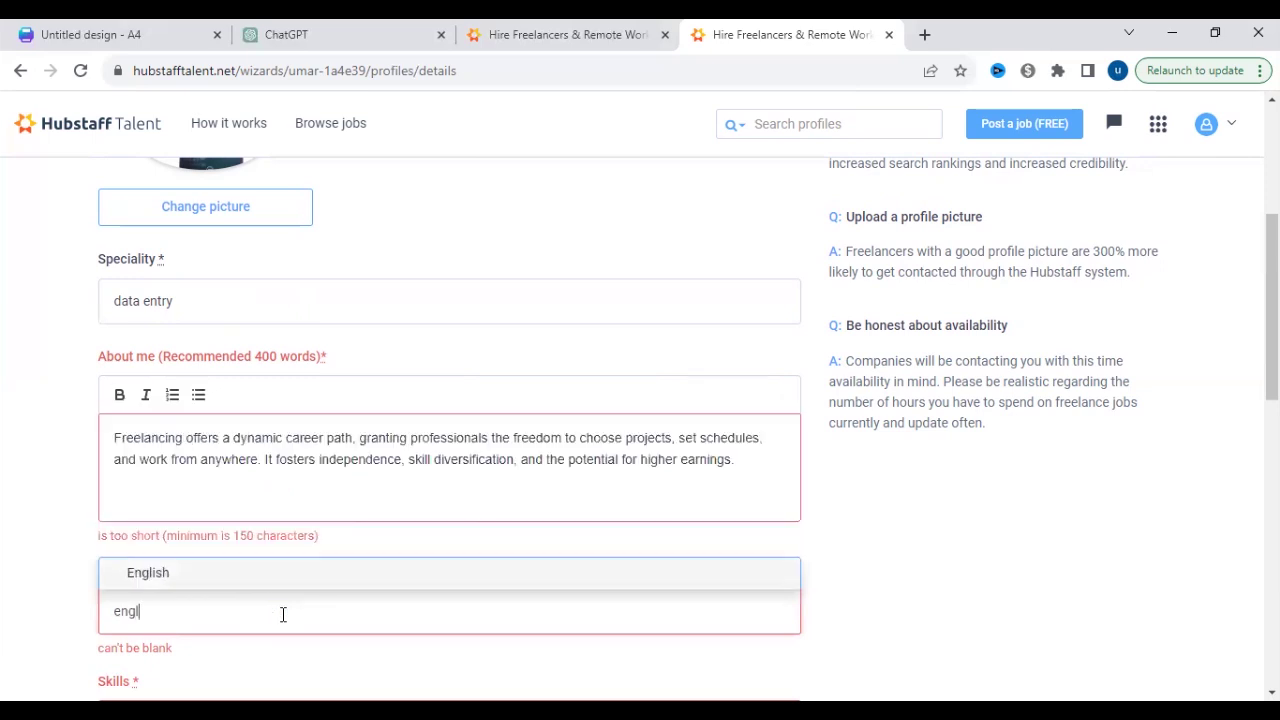
key(Return)
text(germN)
key(BackSpace)
key(BackSpace)
key(BackSpace)
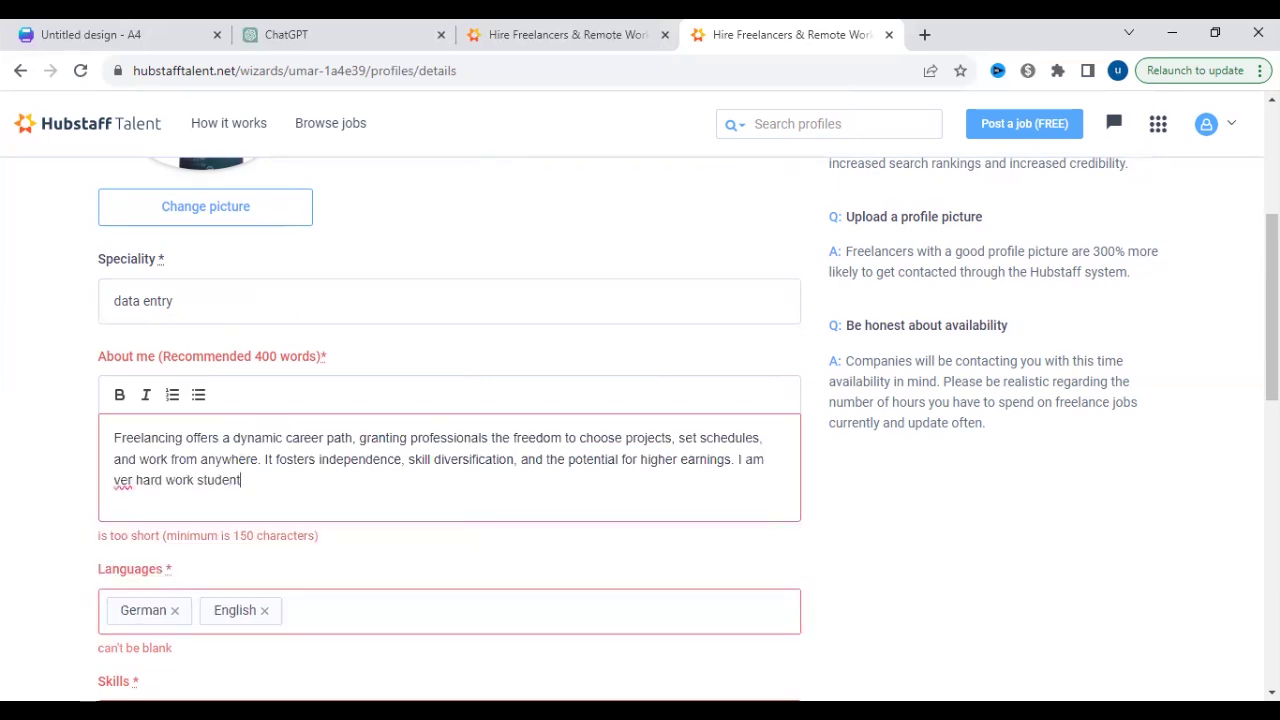
scroll(450, 420, down, 3)
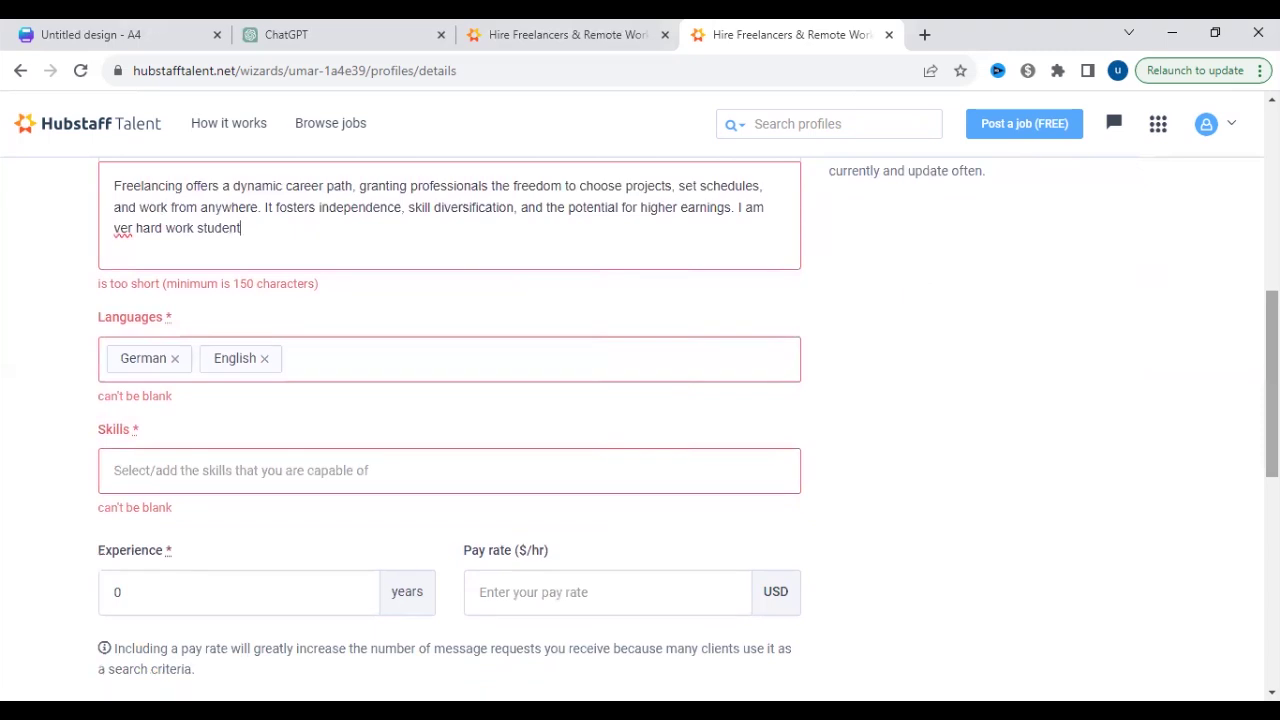
click(476, 480)
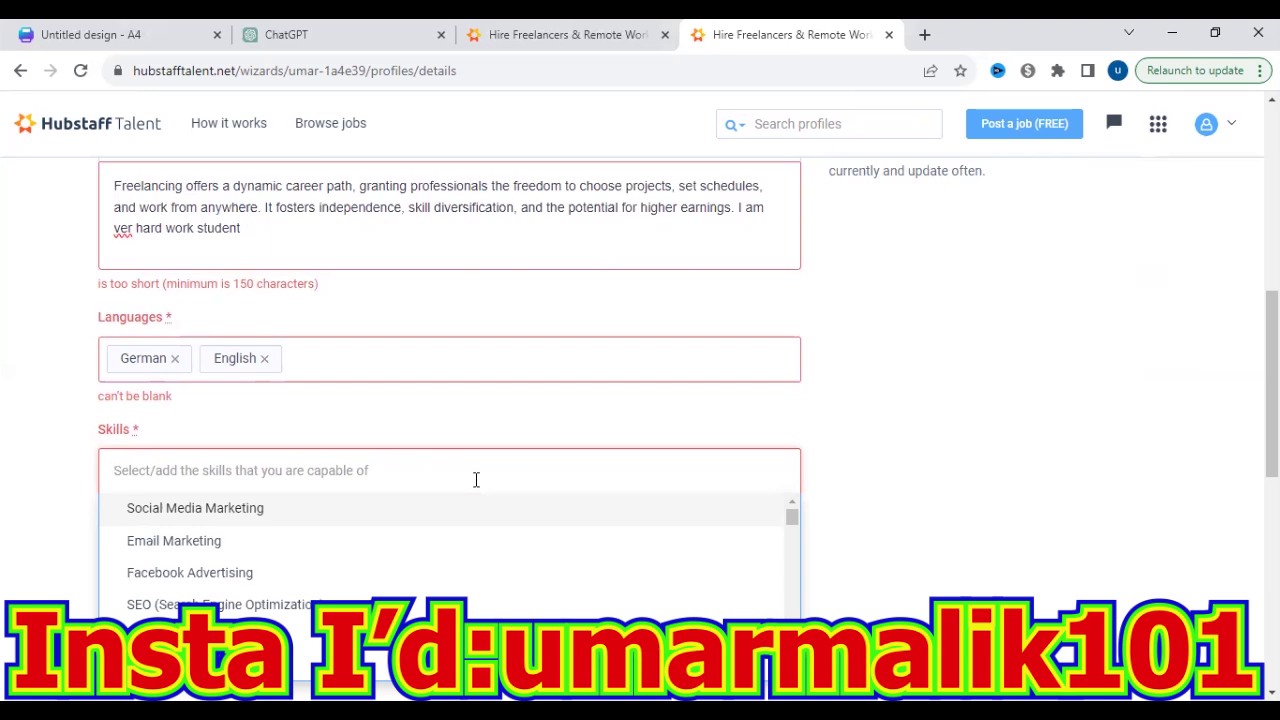
- Add Data Scraping and Data Entry to the profile's skills
text(micre)
key(BackSpace)
key(BackSpace)
key(BackSpace)
key(BackSpace)
key(BackSpace)
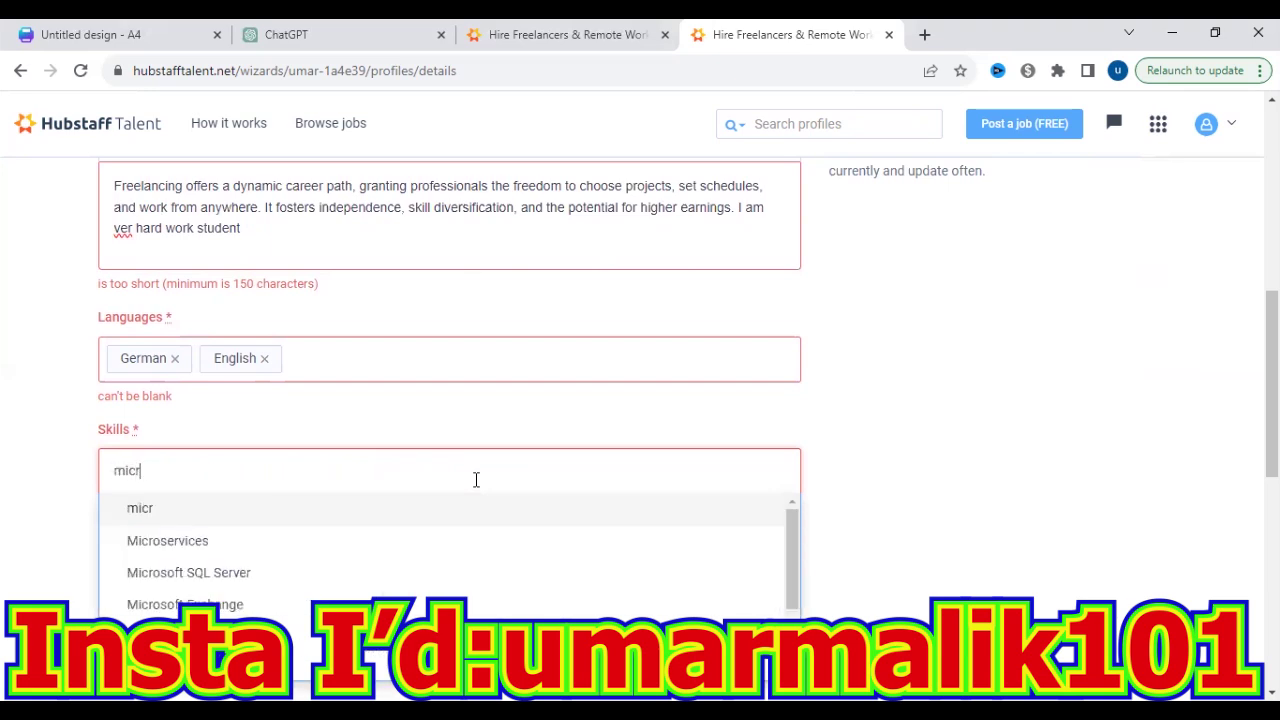
text(data)
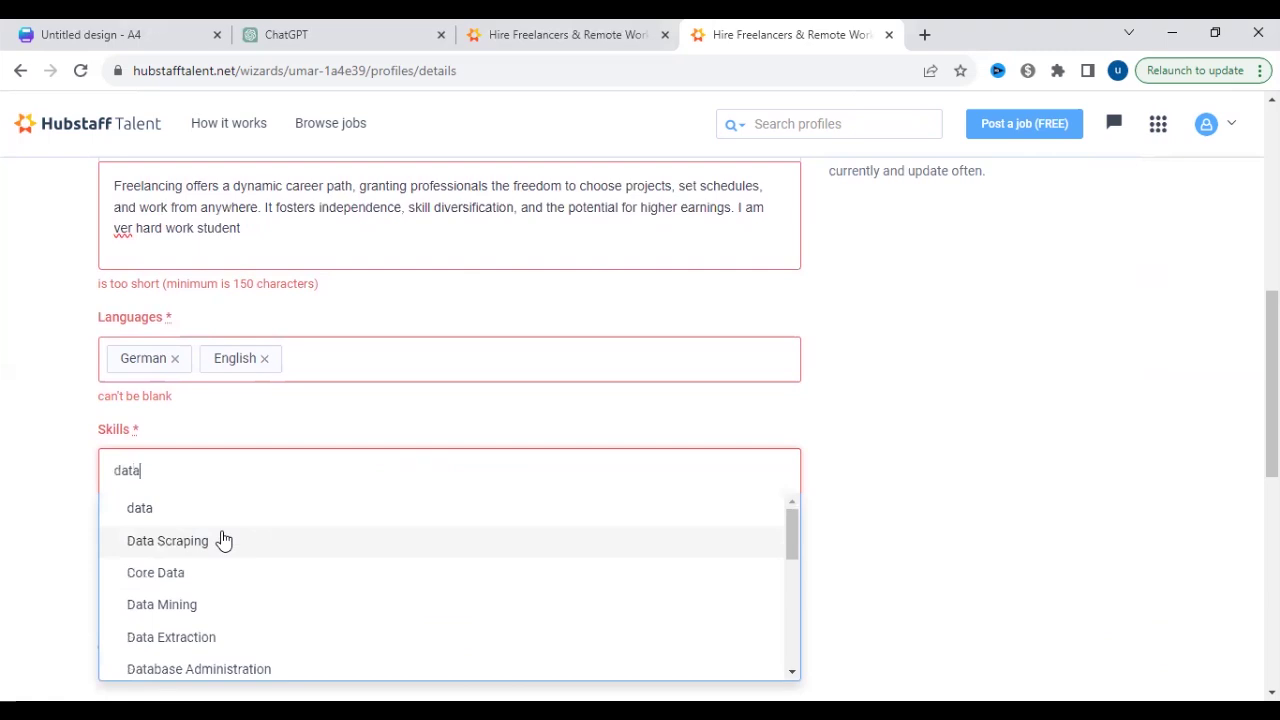
click(224, 540)
text(data)
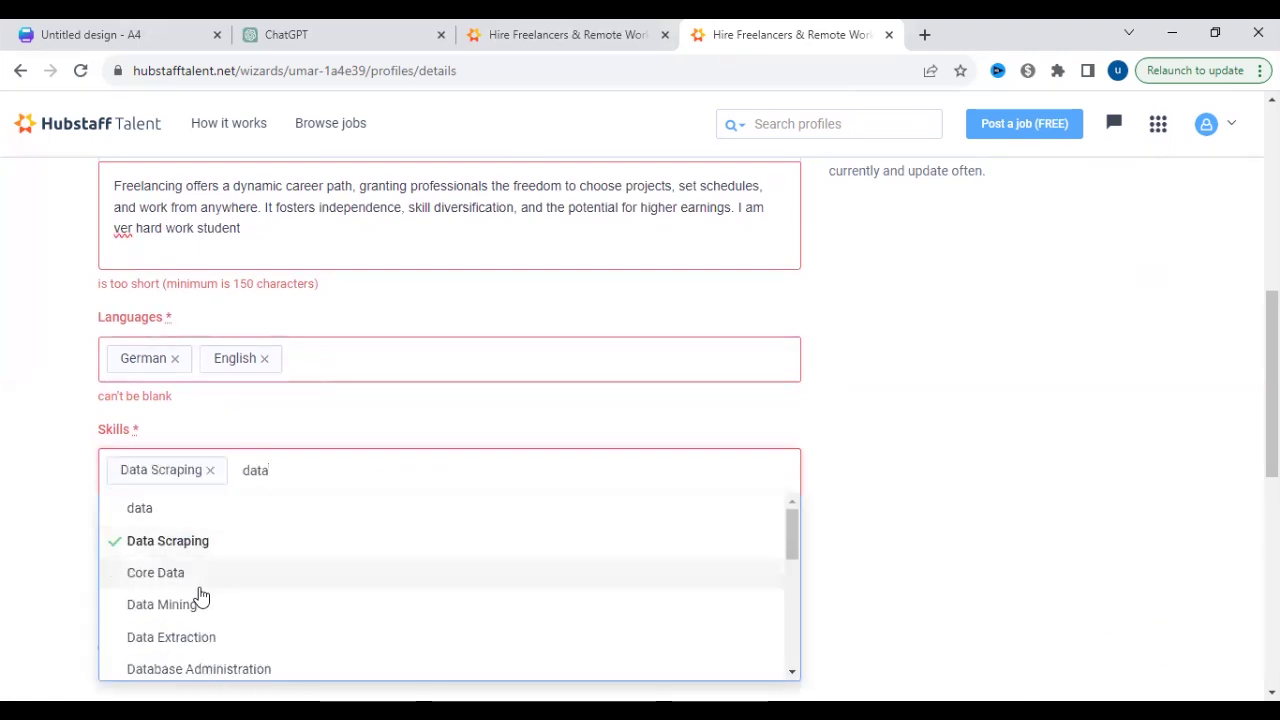
text( e)
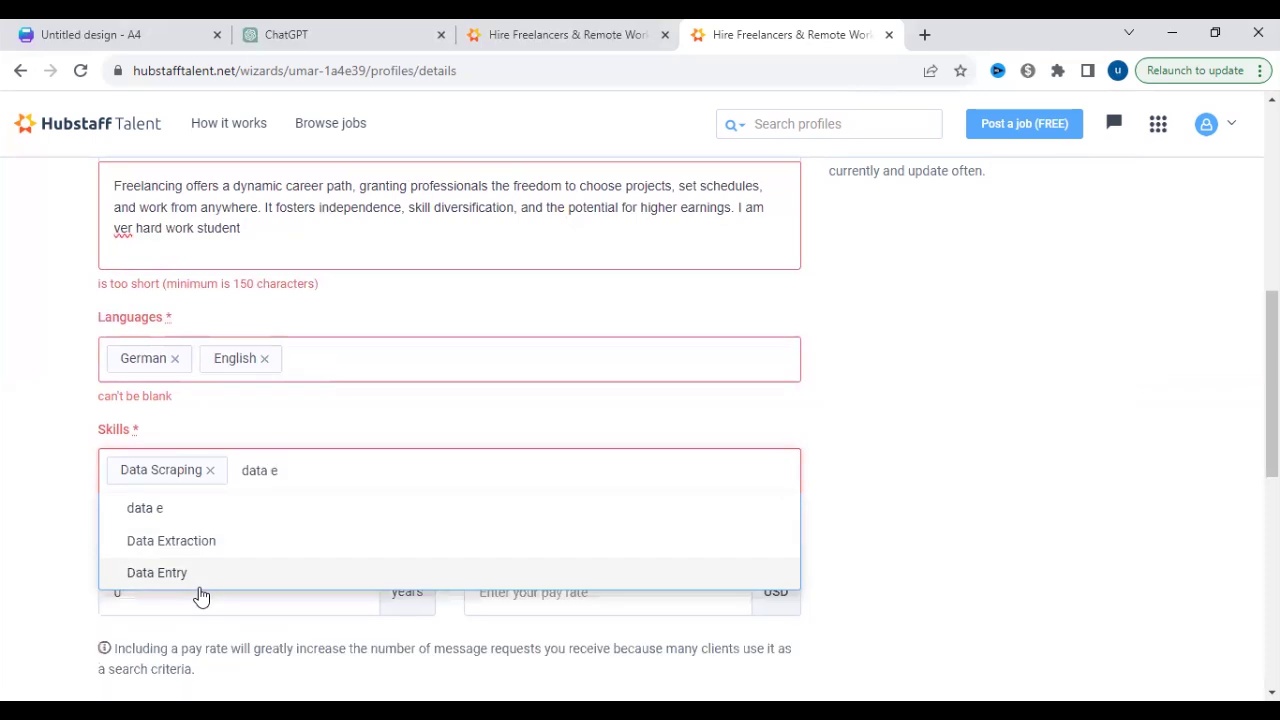
click(200, 571)
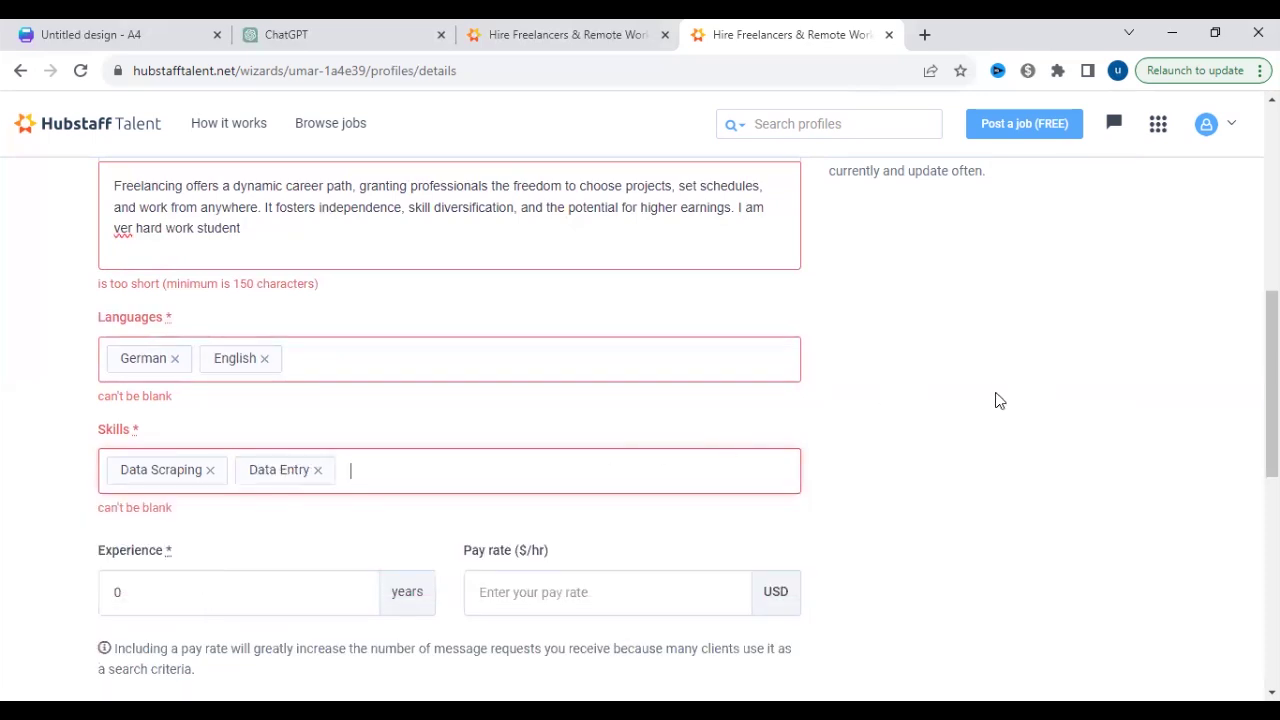
- Add Arabic as a spoken language and set experience to 2 years
click(349, 466)
scroll(1186, 429, down, 3)
click(1022, 360)
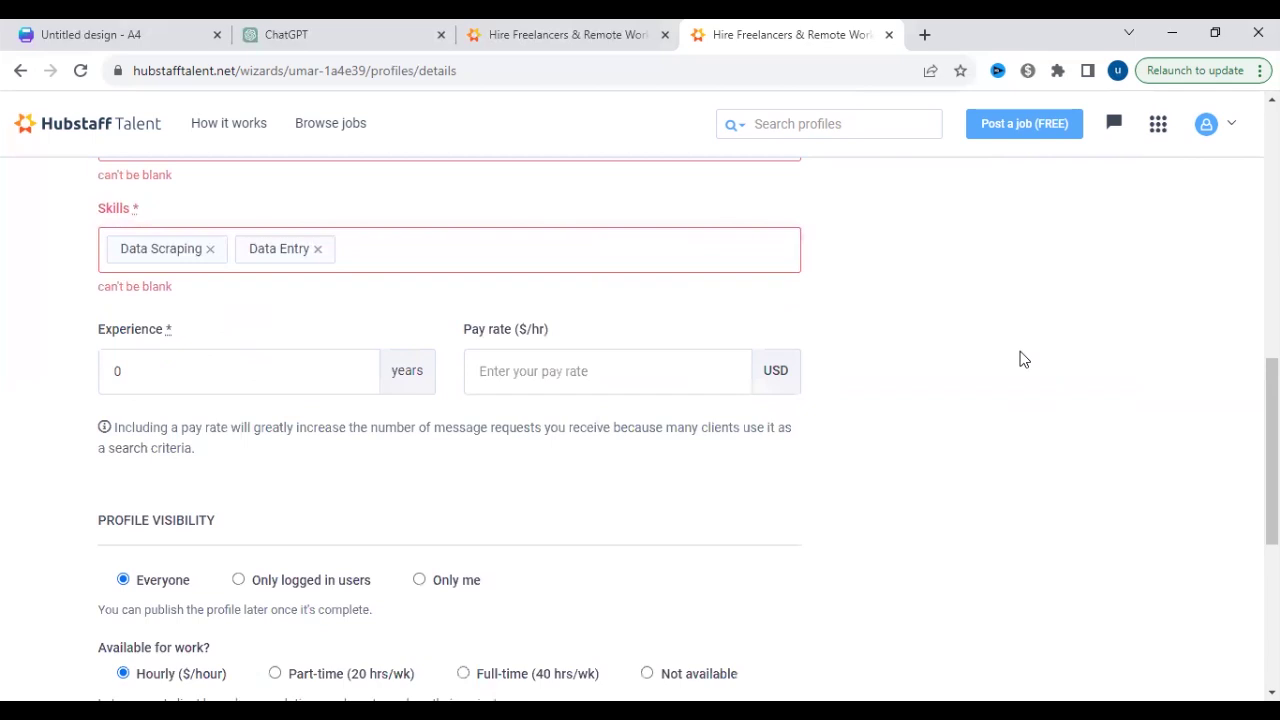
click(200, 377)
click(362, 380)
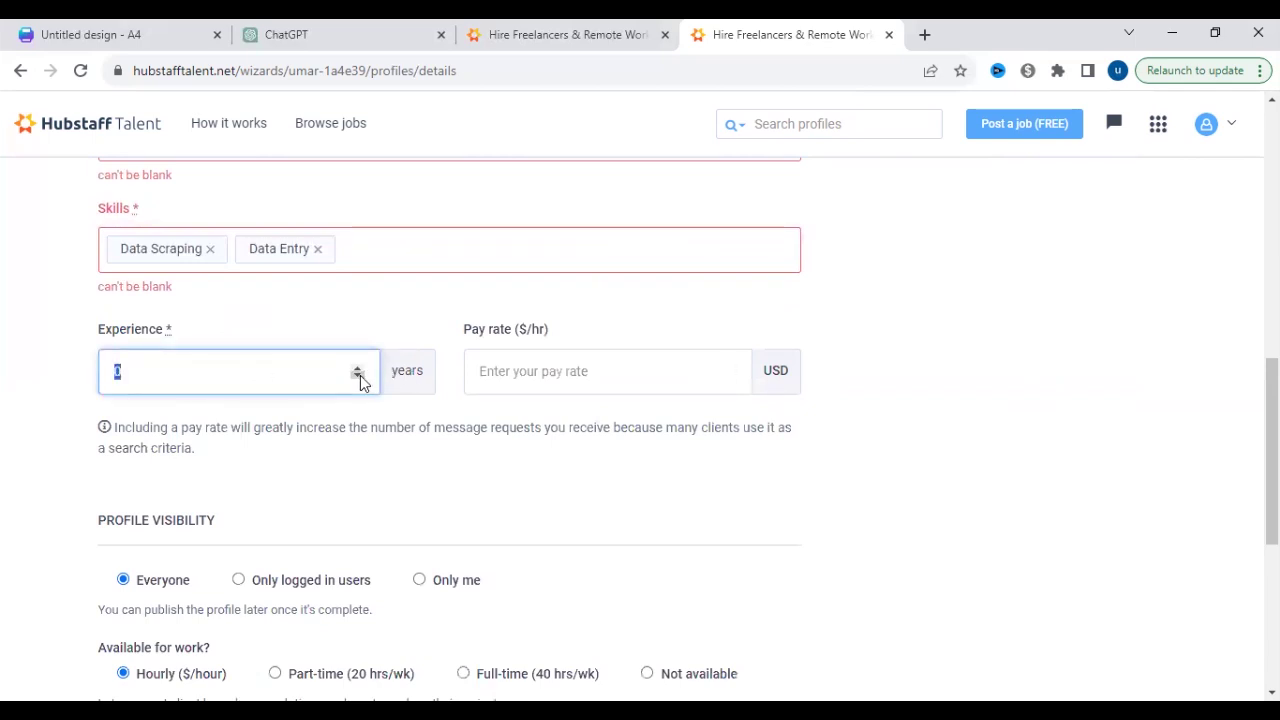
click(360, 374)
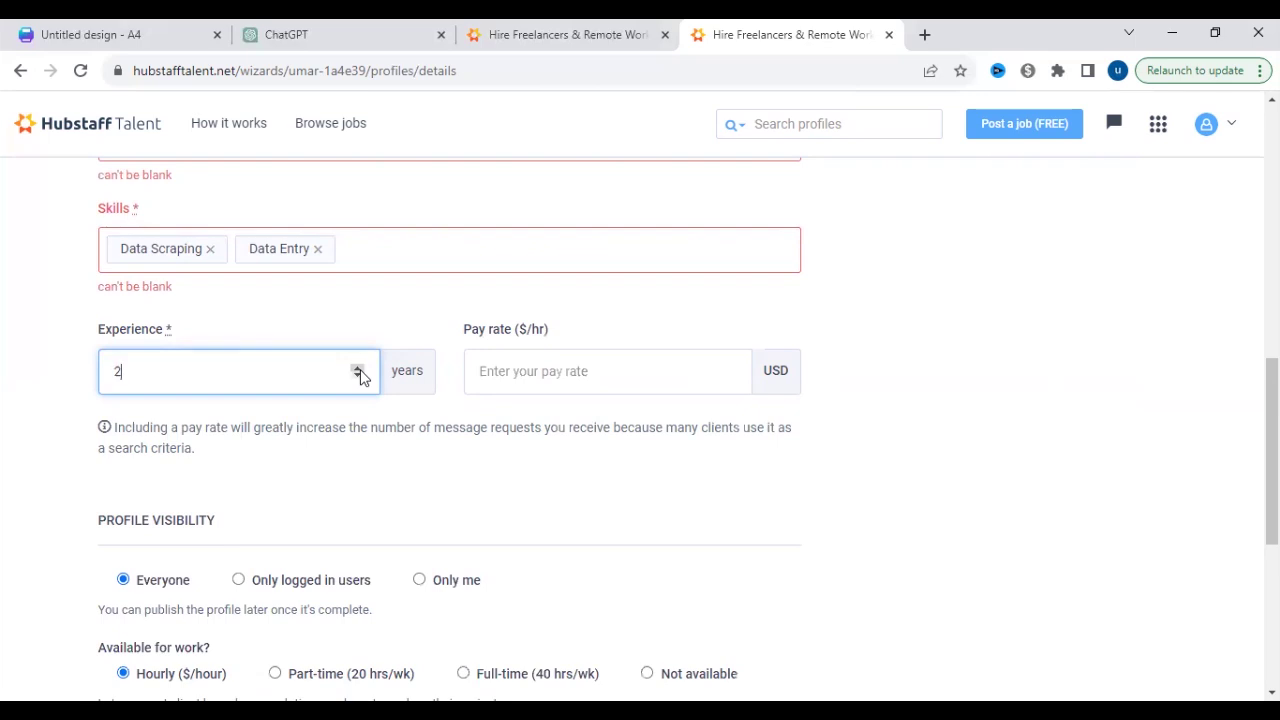
- Enter a 5 USD hourly pay rate and save the details step
click(526, 370)
text(5)
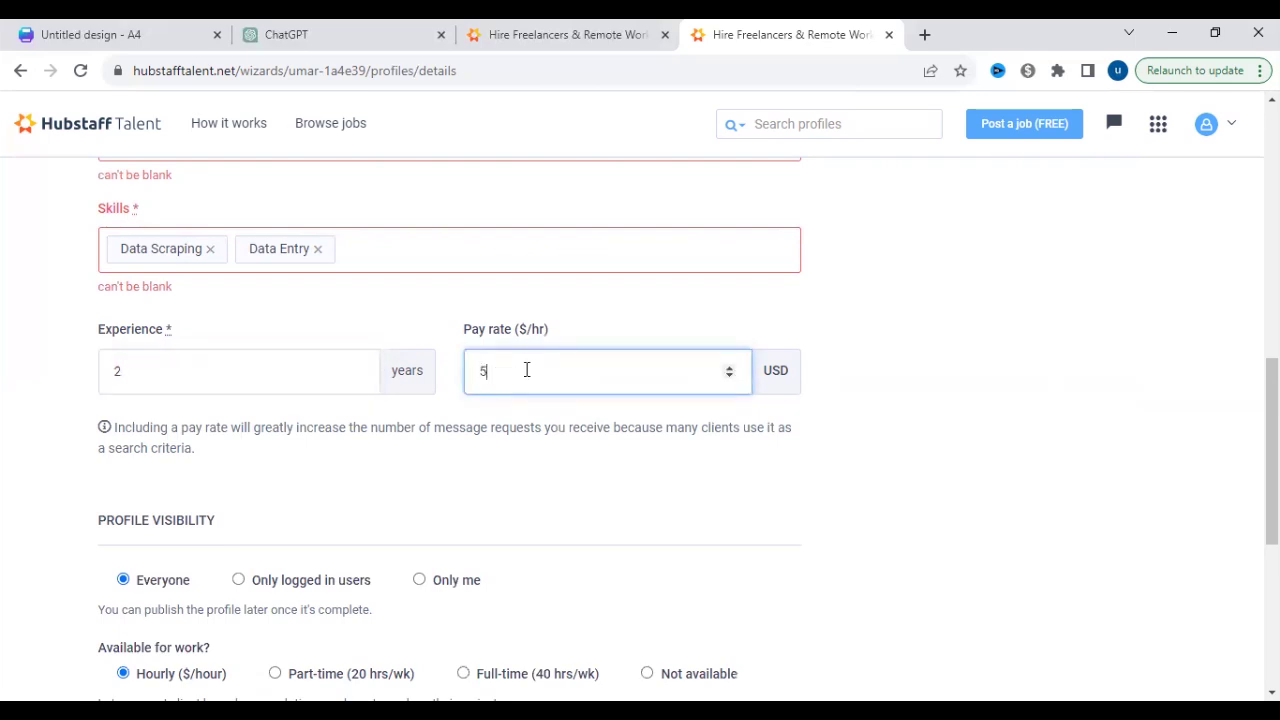
scroll(640, 430, up, 10)
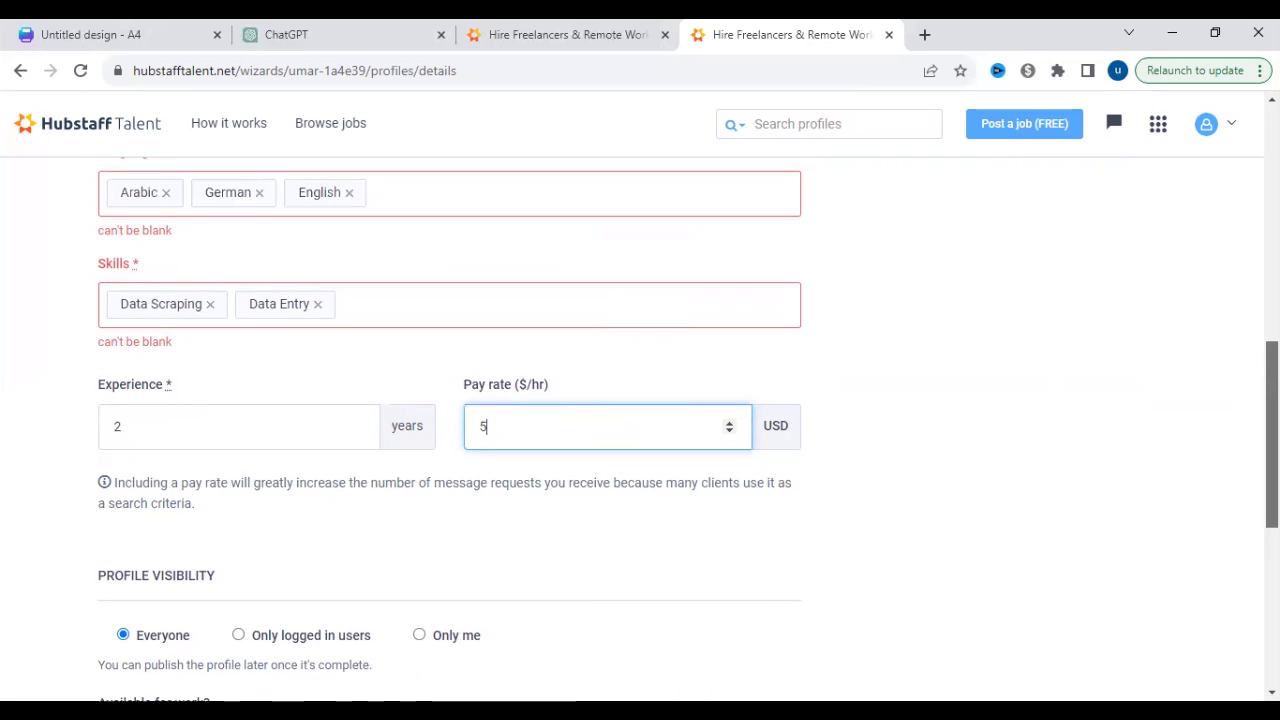
scroll(914, 457, down, 15)
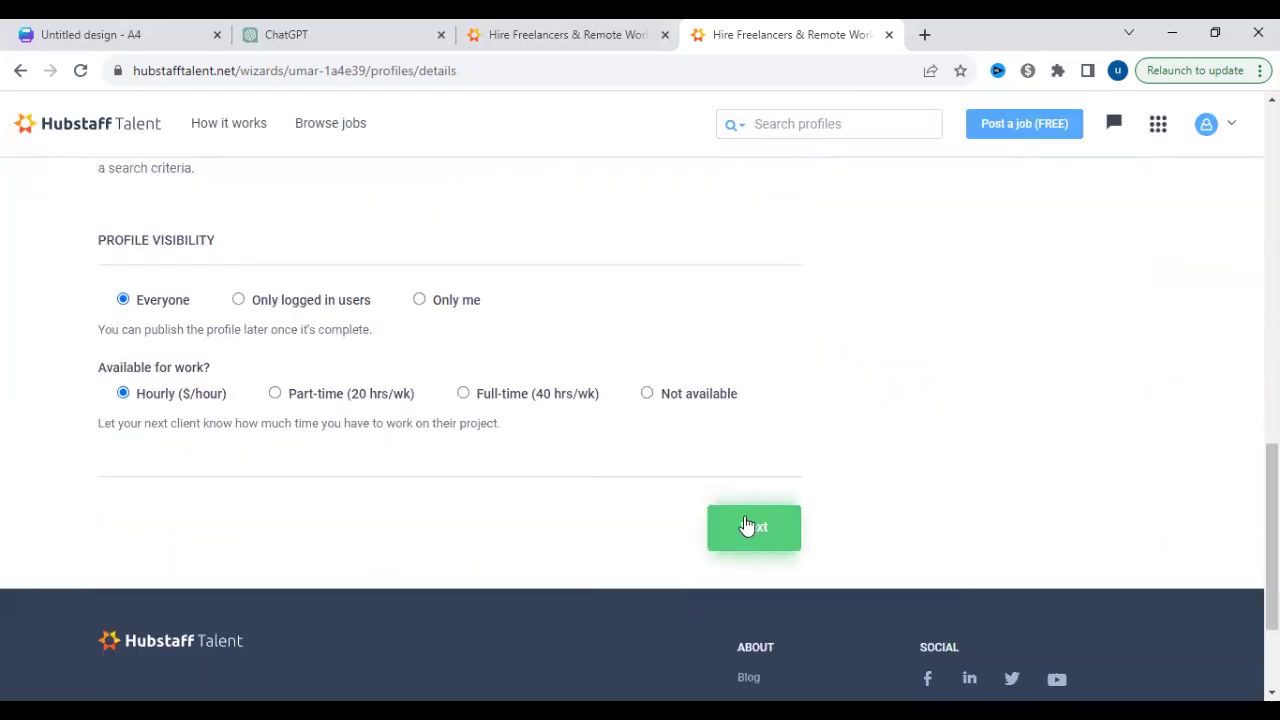
click(745, 520)
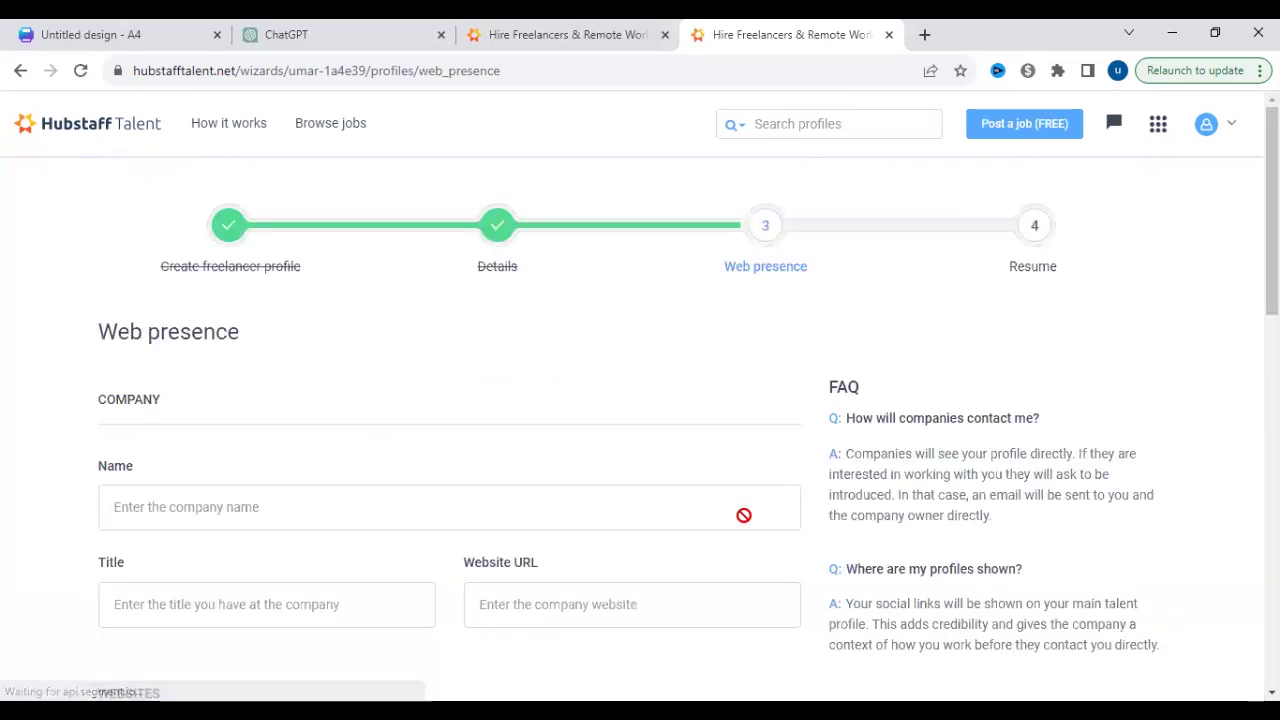
- Skip Web presence, leaving the Company, Websites and Social Networks fields empty
scroll(1272, 250, down, 1)
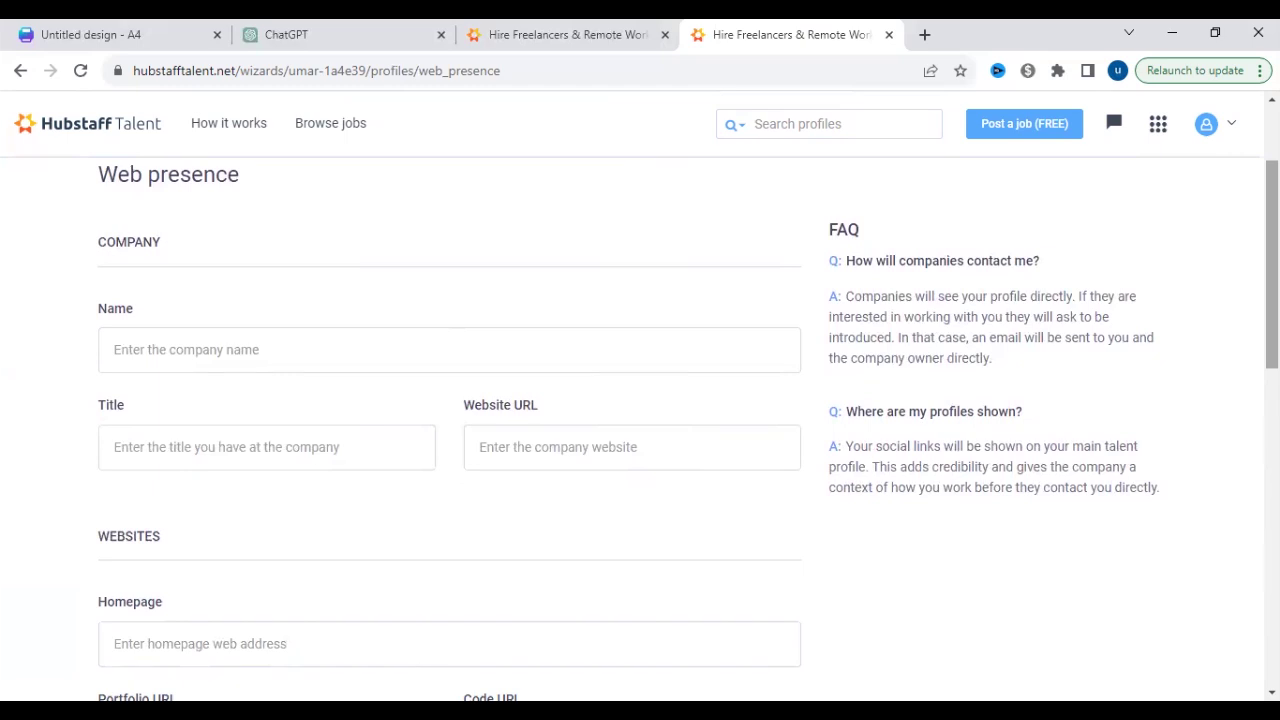
scroll(640, 430, down, 1)
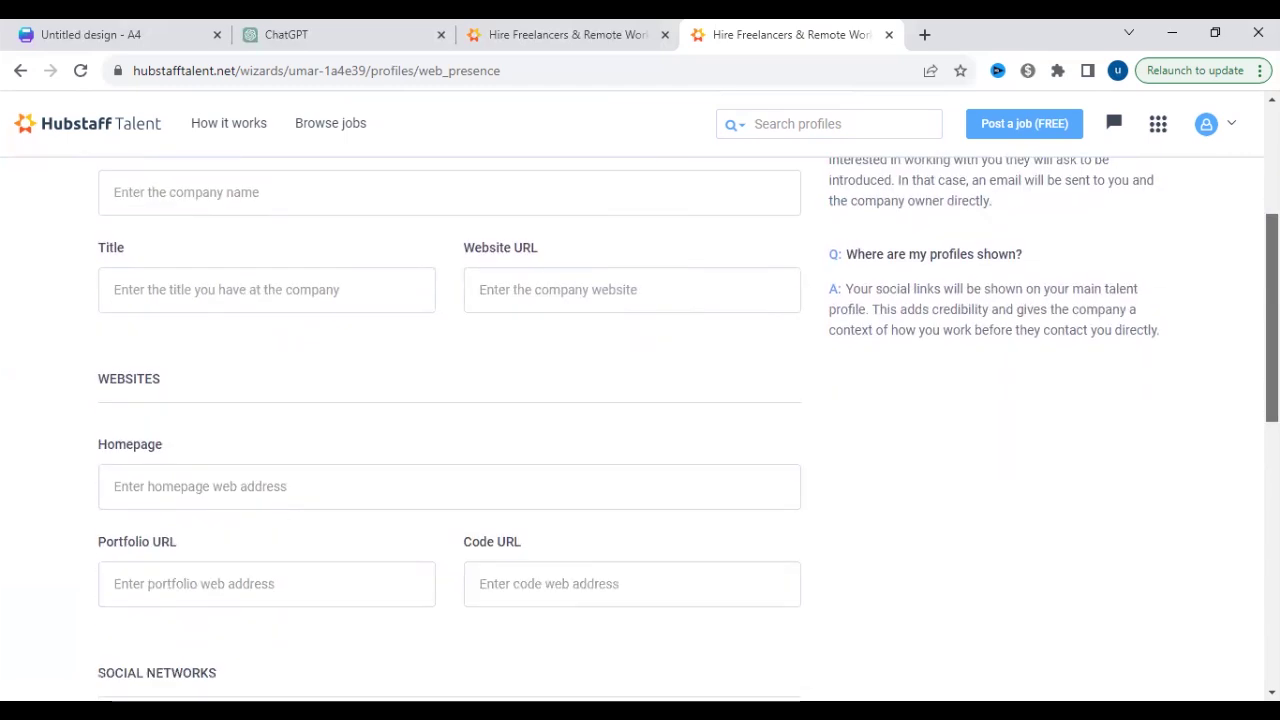
scroll(640, 430, down, 1)
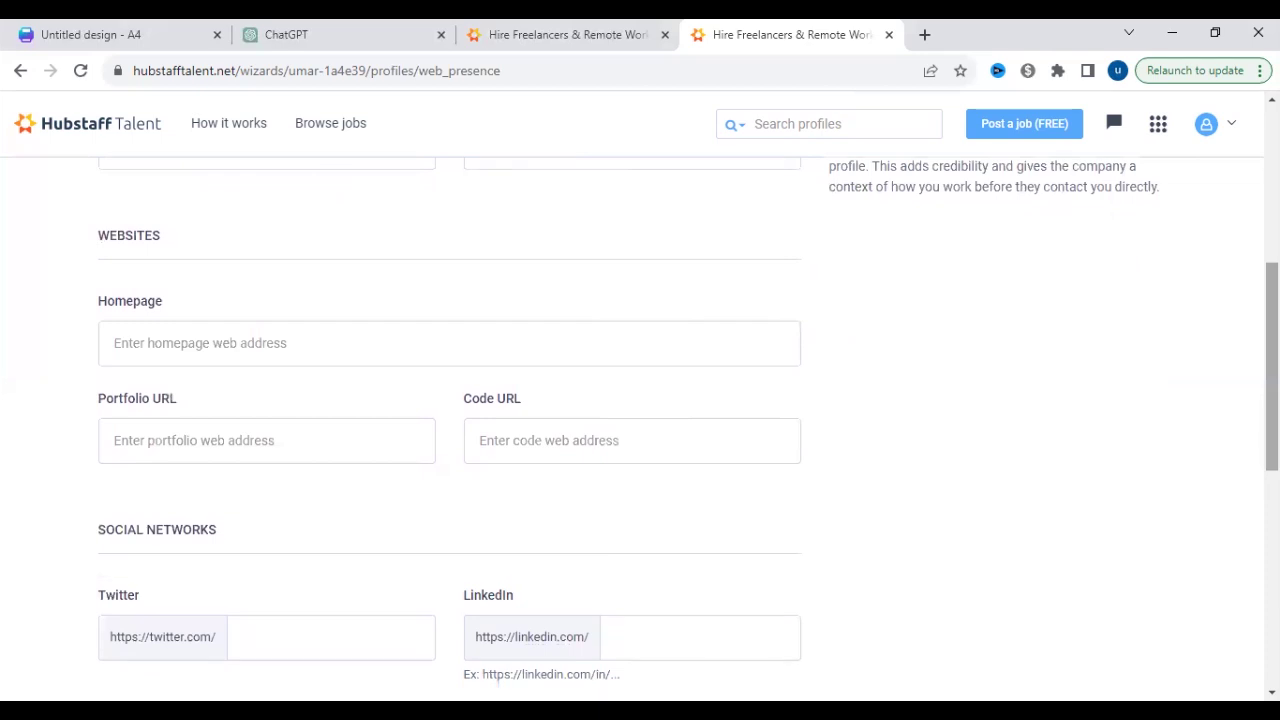
scroll(649, 503, down, 4)
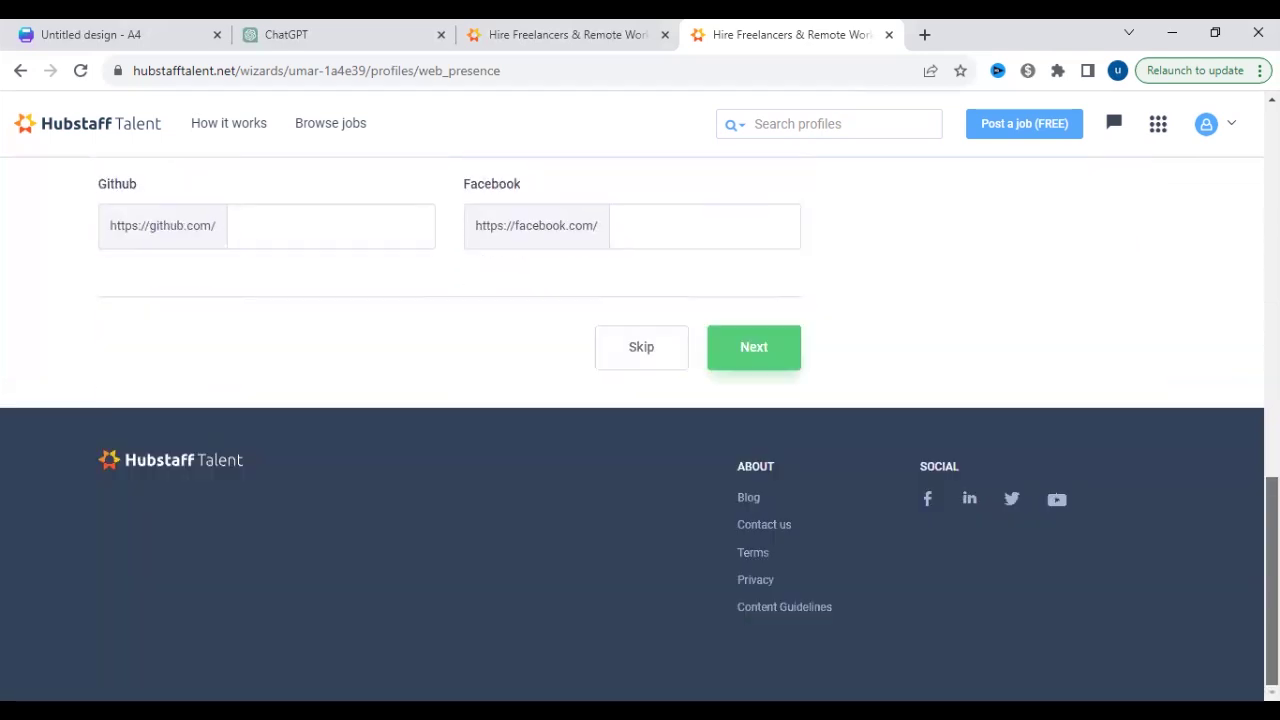
click(643, 350)
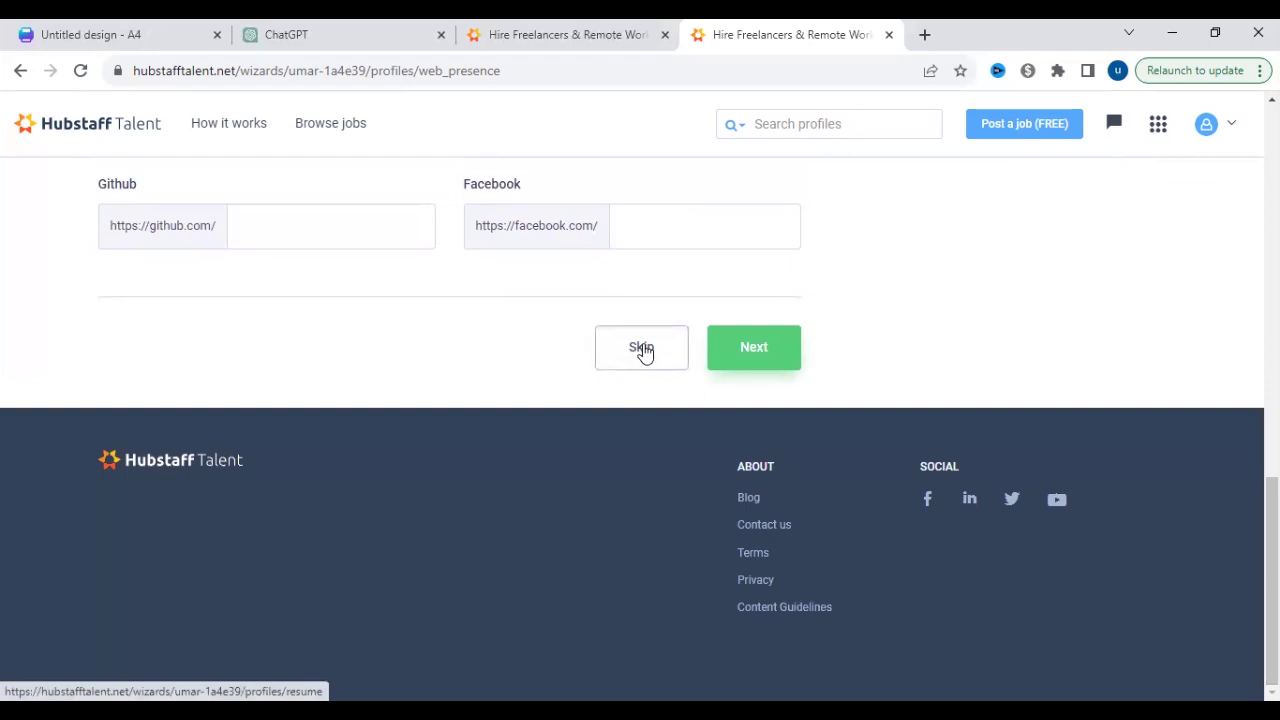
- Look over the Resume step without uploading, then return to the 'Untitled design - A4' Canva tab
scroll(1272, 300, down, 2)
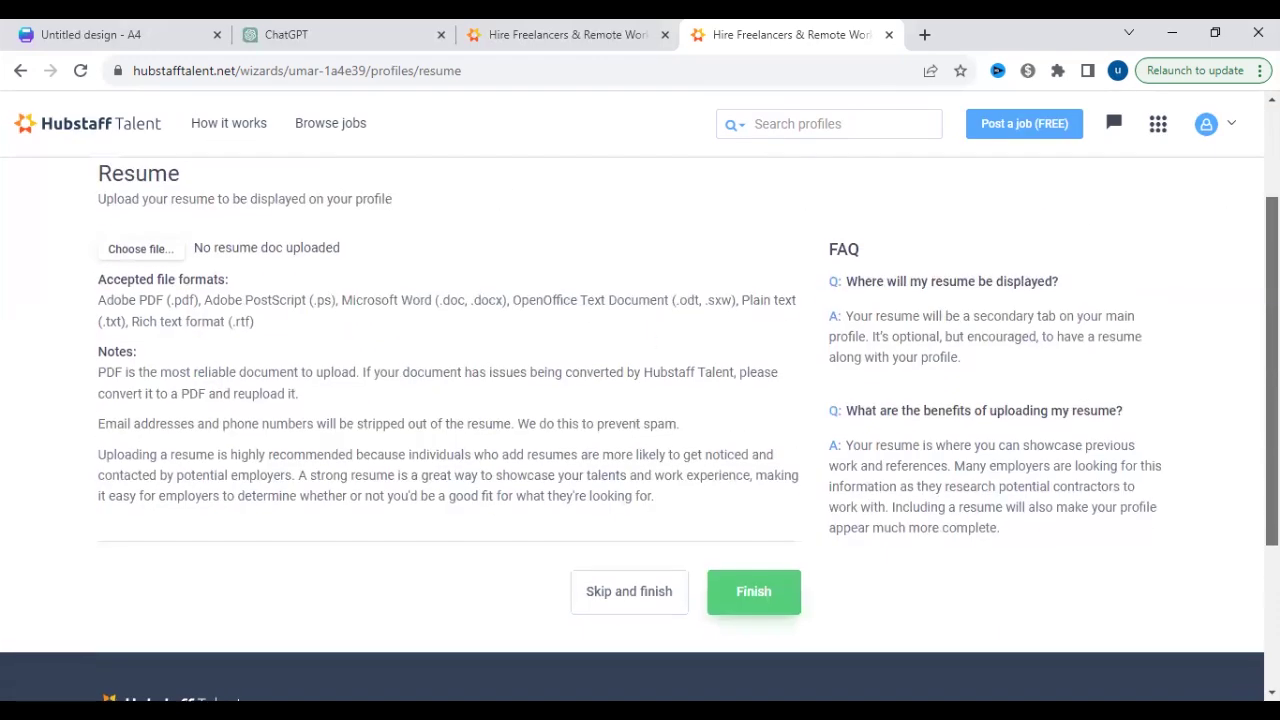
scroll(640, 429, up, 2)
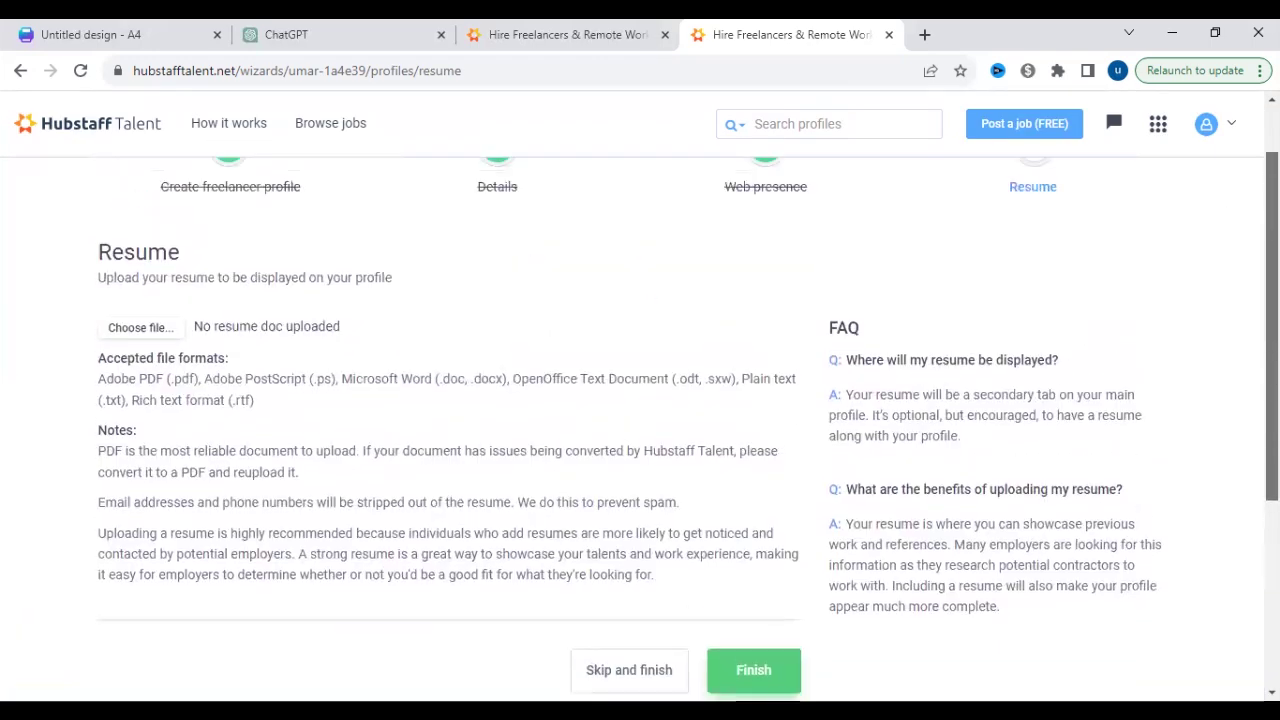
scroll(640, 429, up, 1)
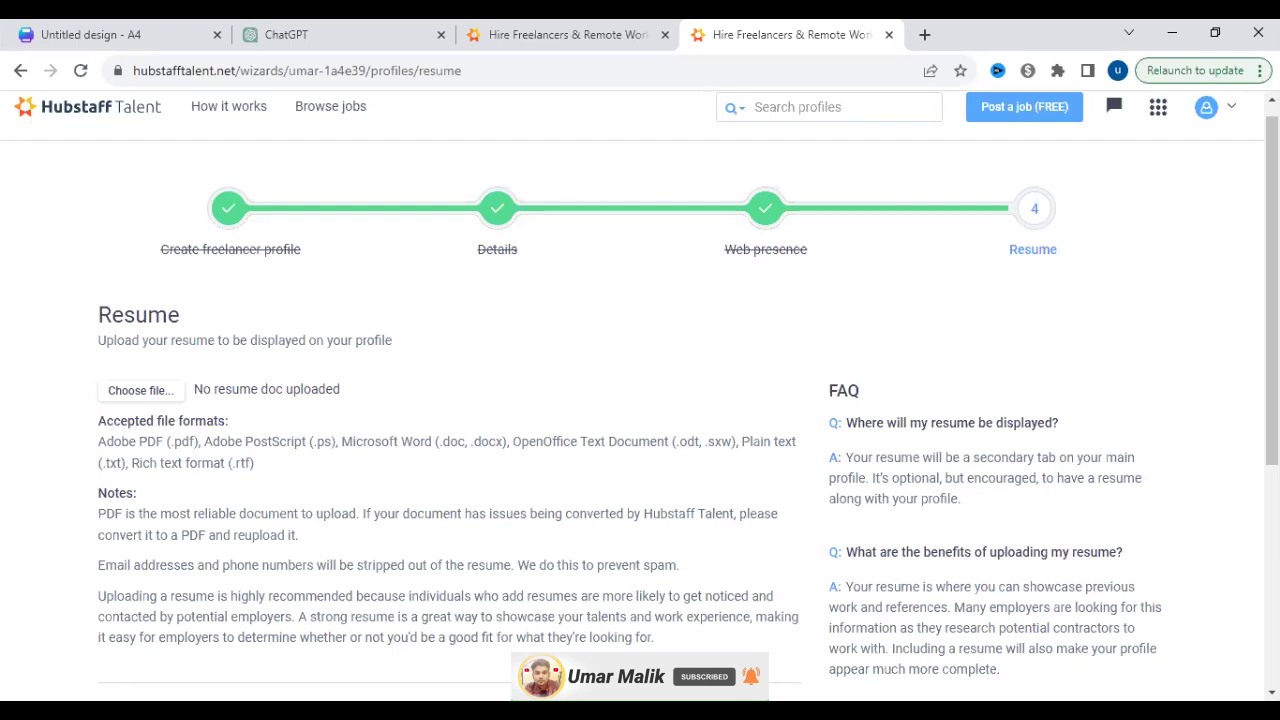
click(50, 30)
- Rerun the 'data entry' template search and apply the Neutral Colors Simple Data Analyst Resume
click(258, 186)
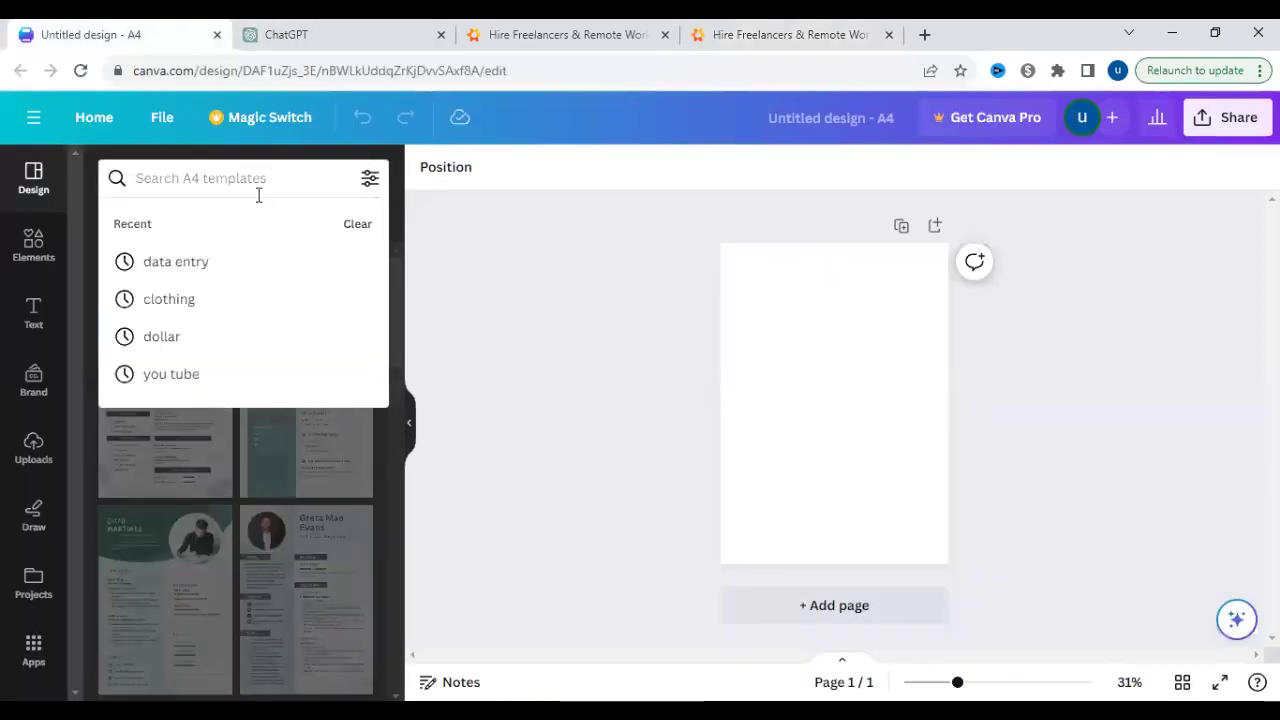
click(259, 257)
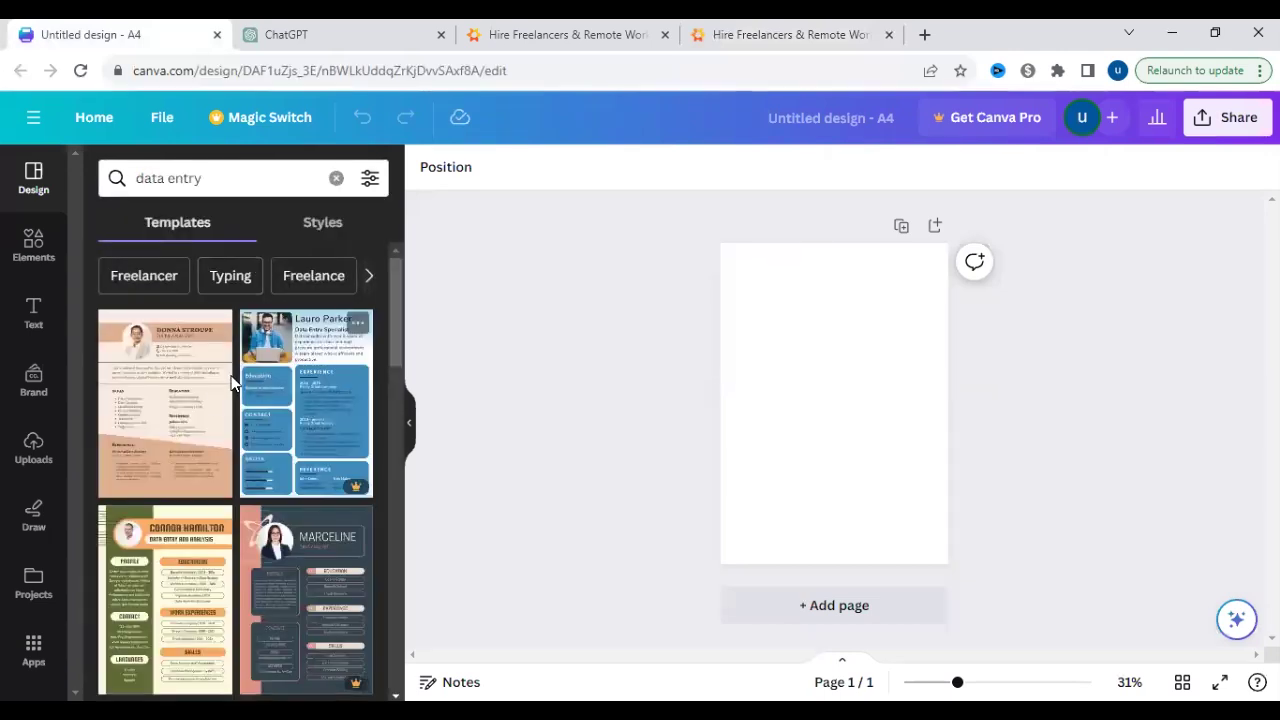
click(204, 400)
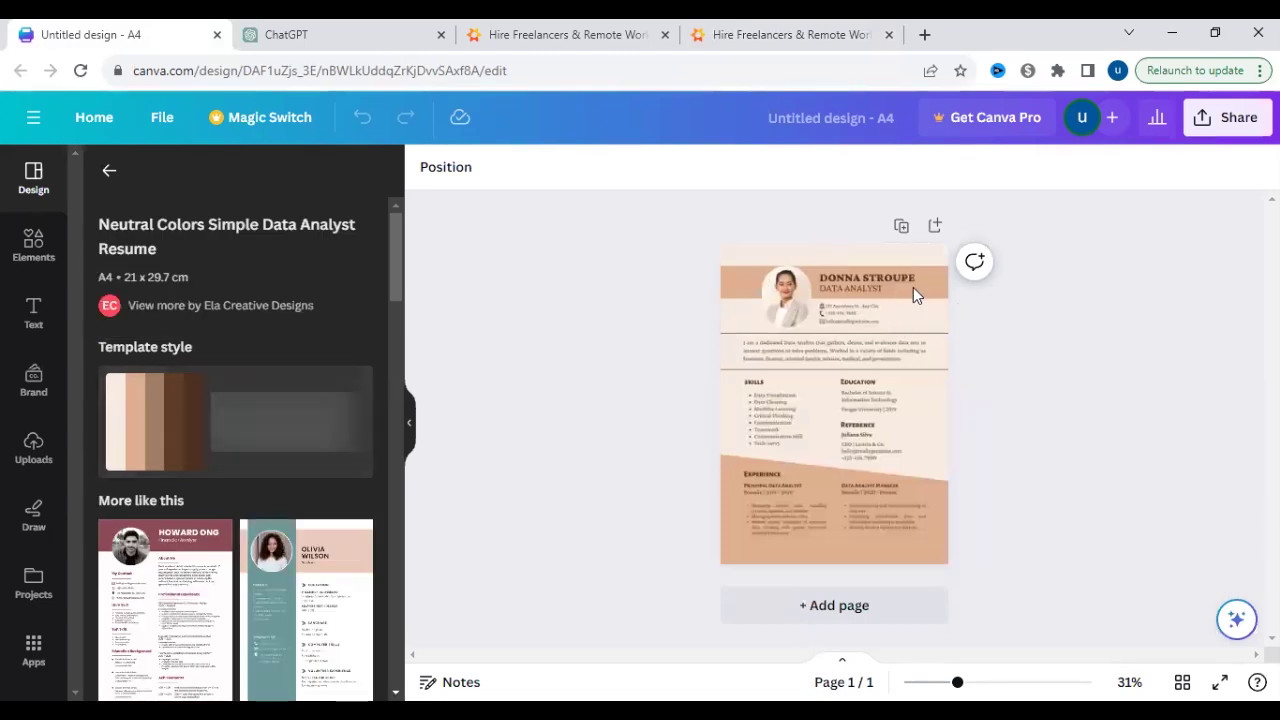
- Delete the template's sample portrait and drag in a previously uploaded photo
click(939, 375)
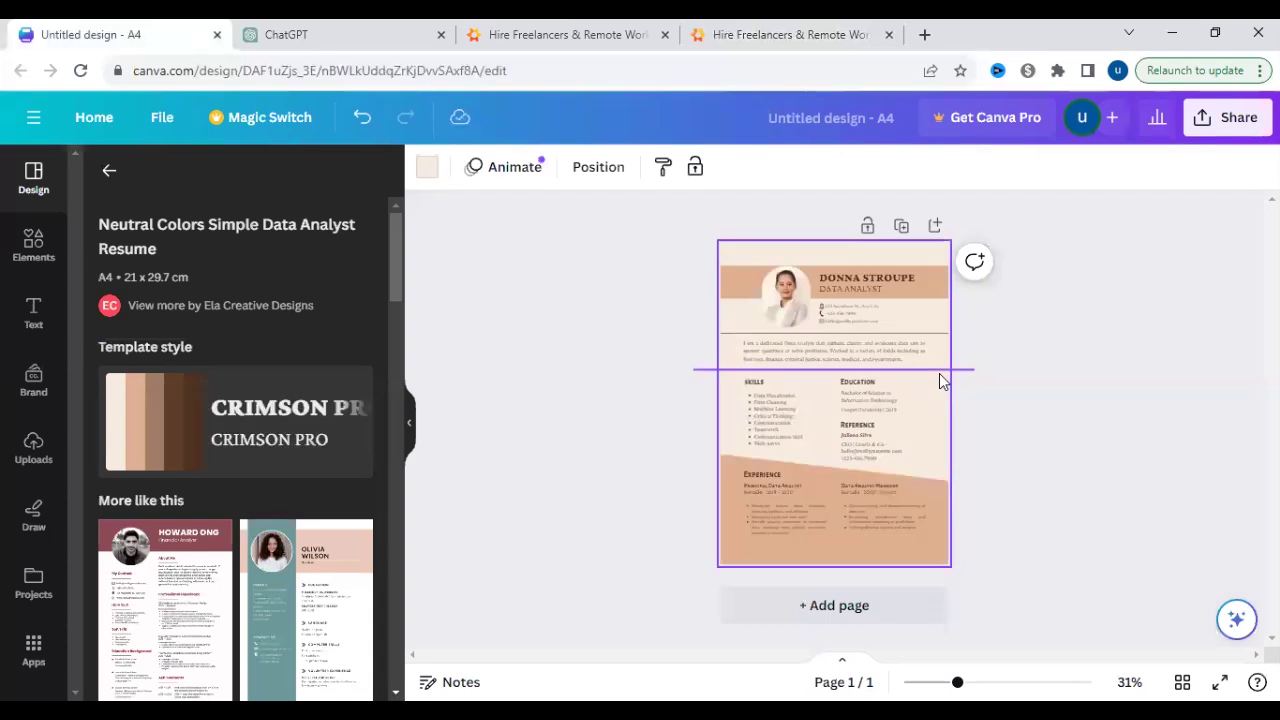
click(786, 305)
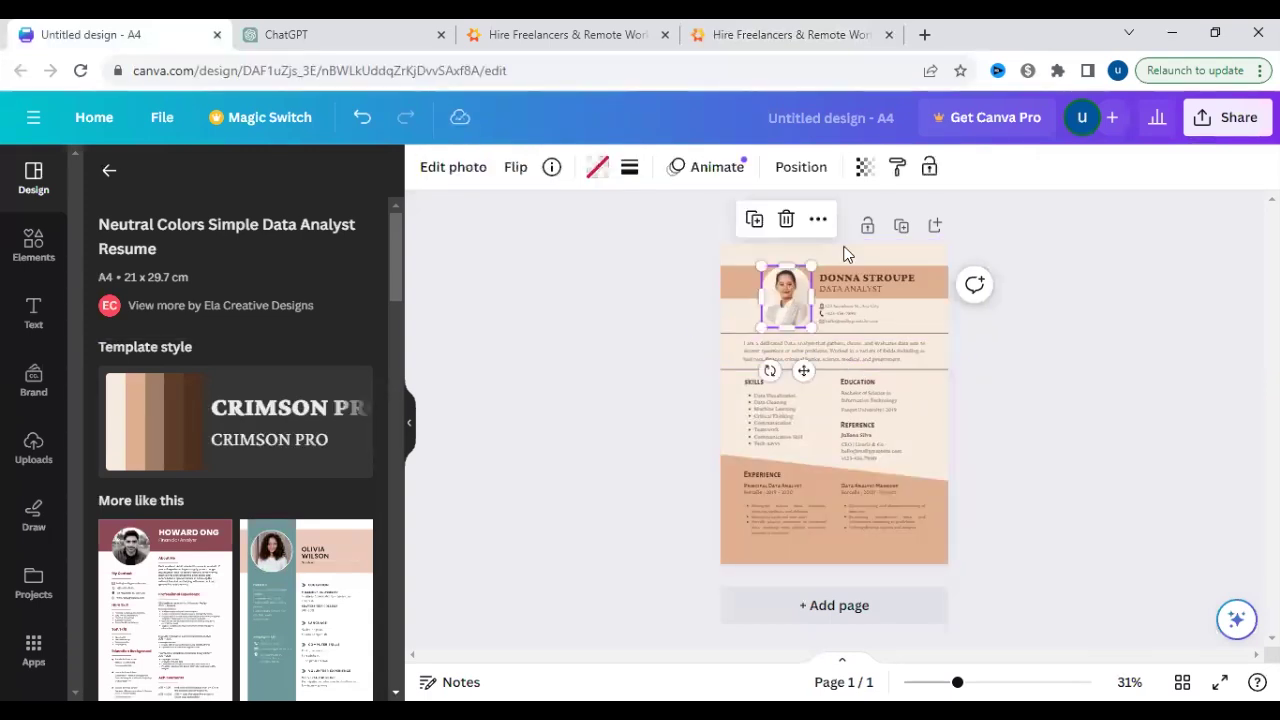
key(Delete)
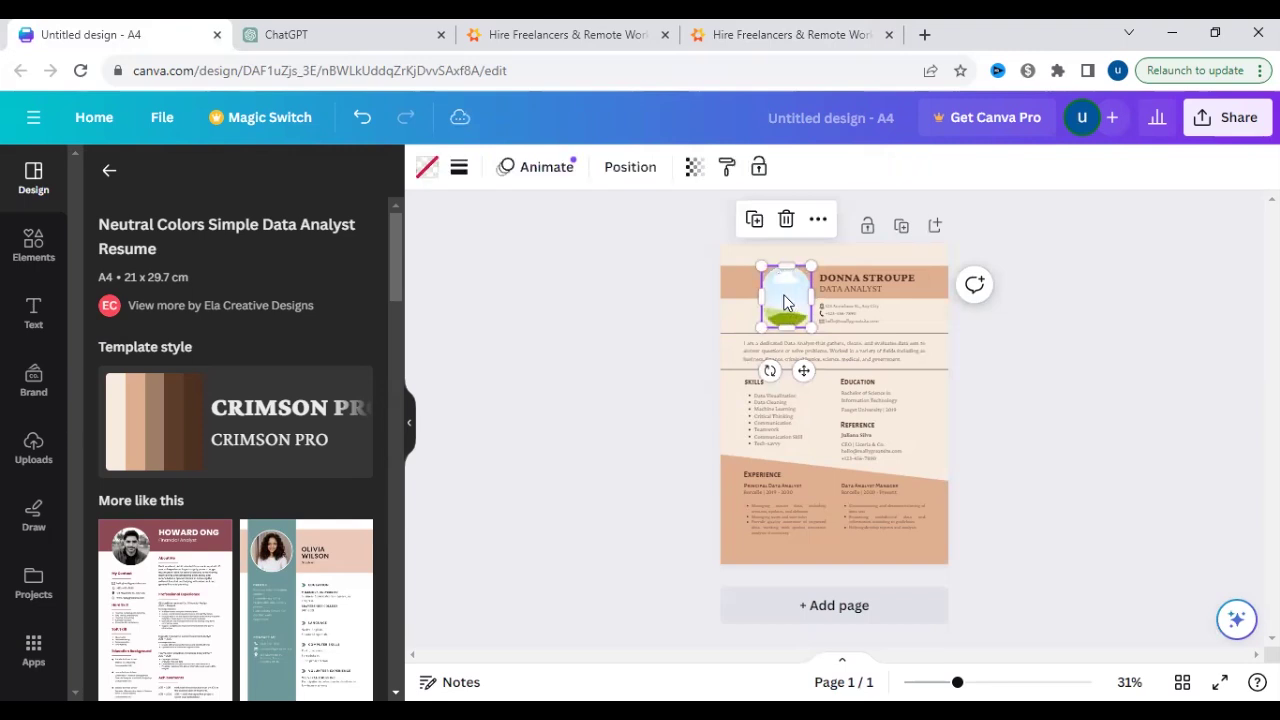
click(34, 446)
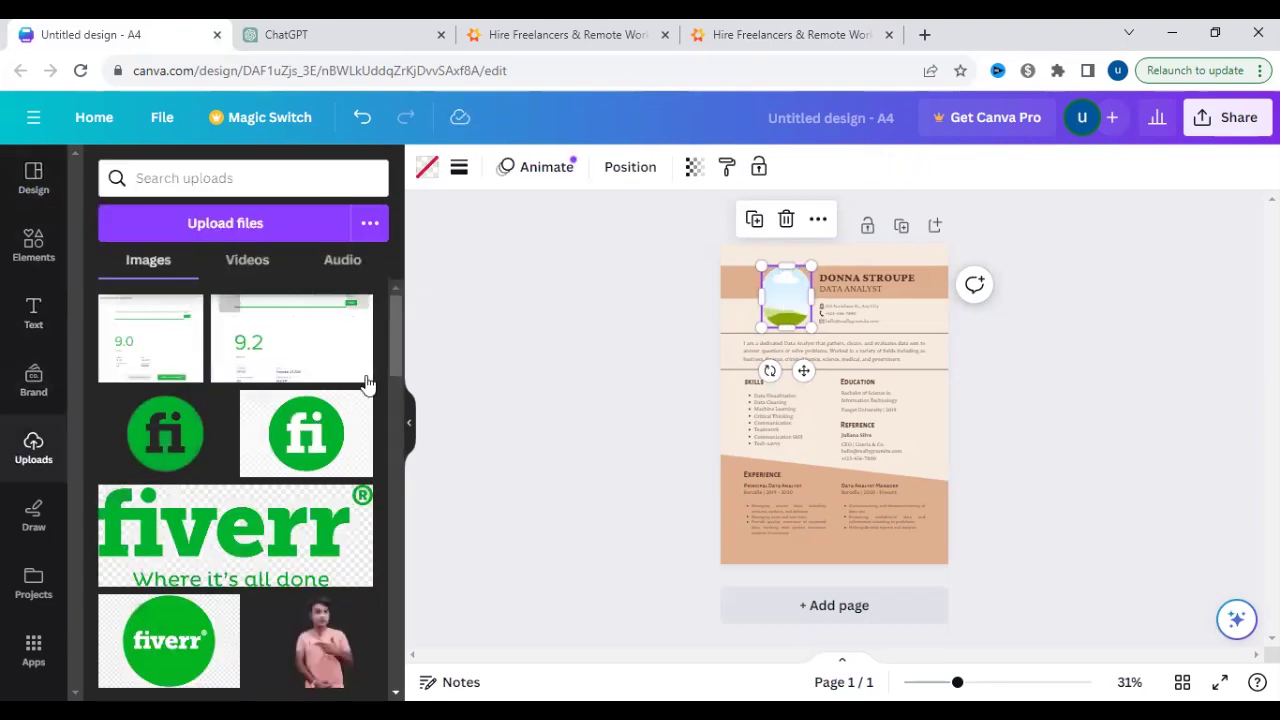
drag(394, 353, 398, 461)
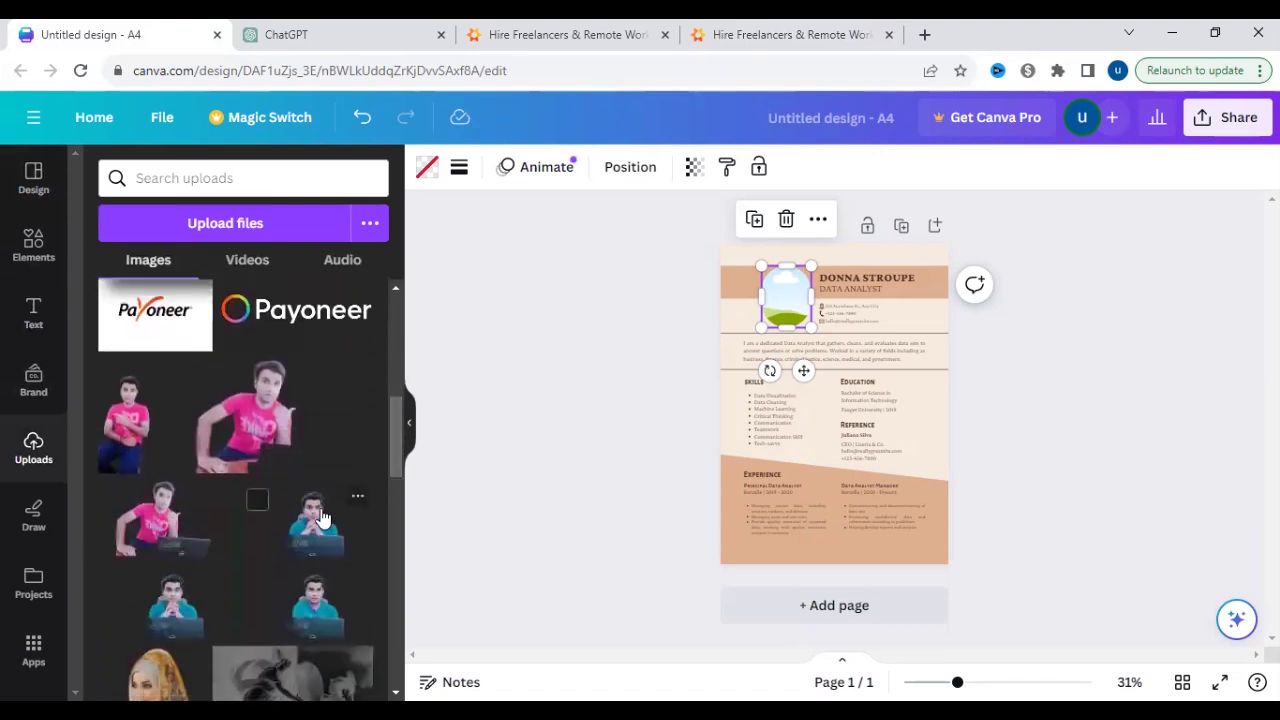